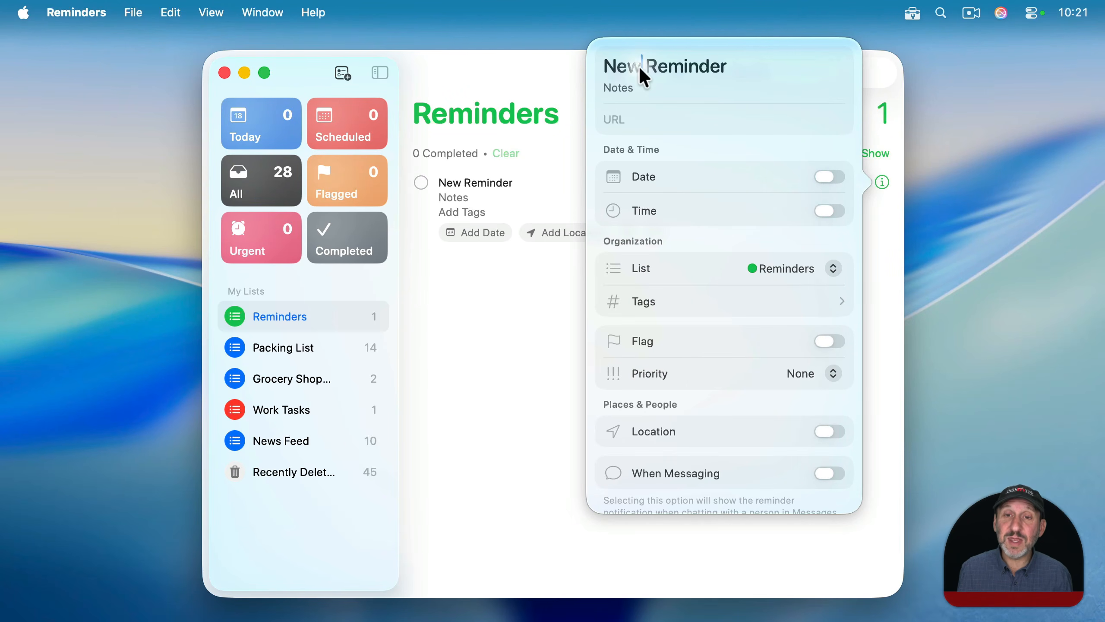
Step: Name the new reminder Test and turn on its date and time
key("super+a")
type("Test")
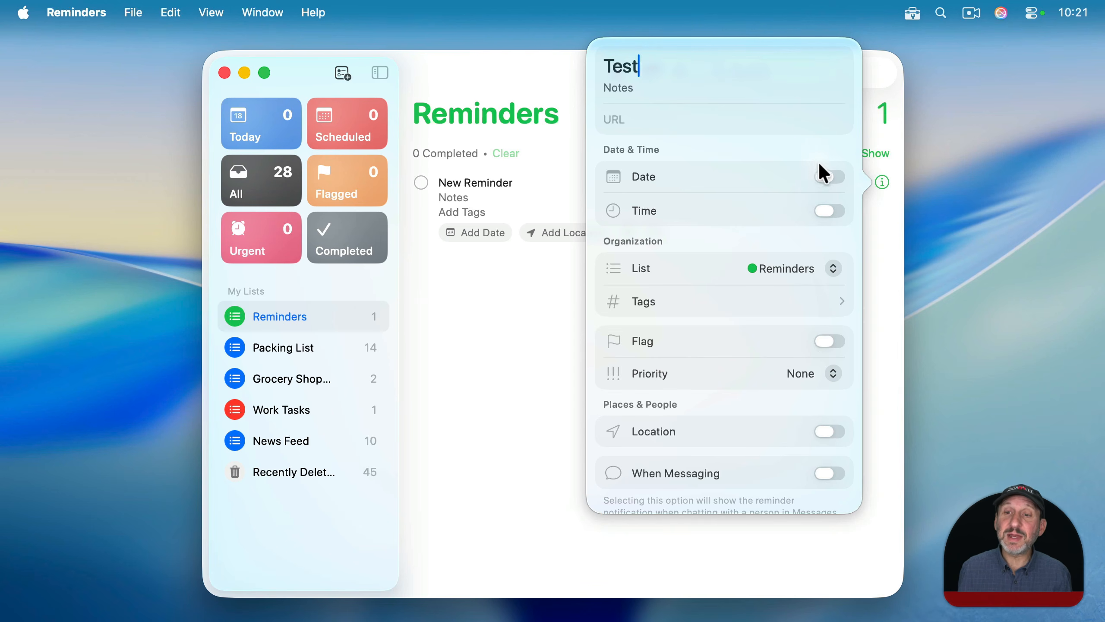
left_click(829, 177)
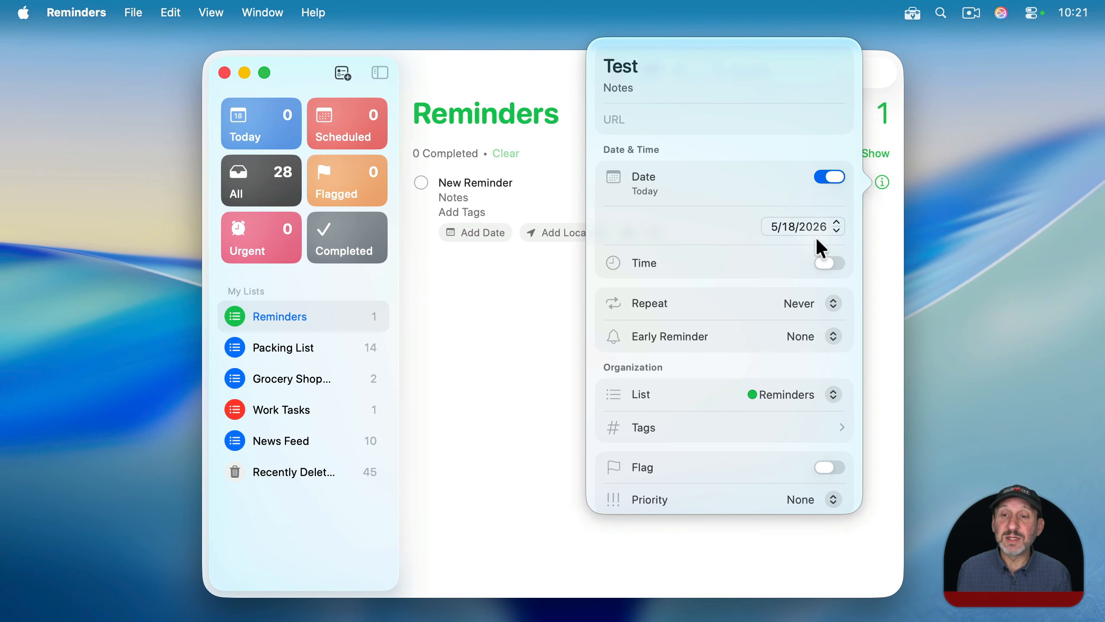
left_click(828, 264)
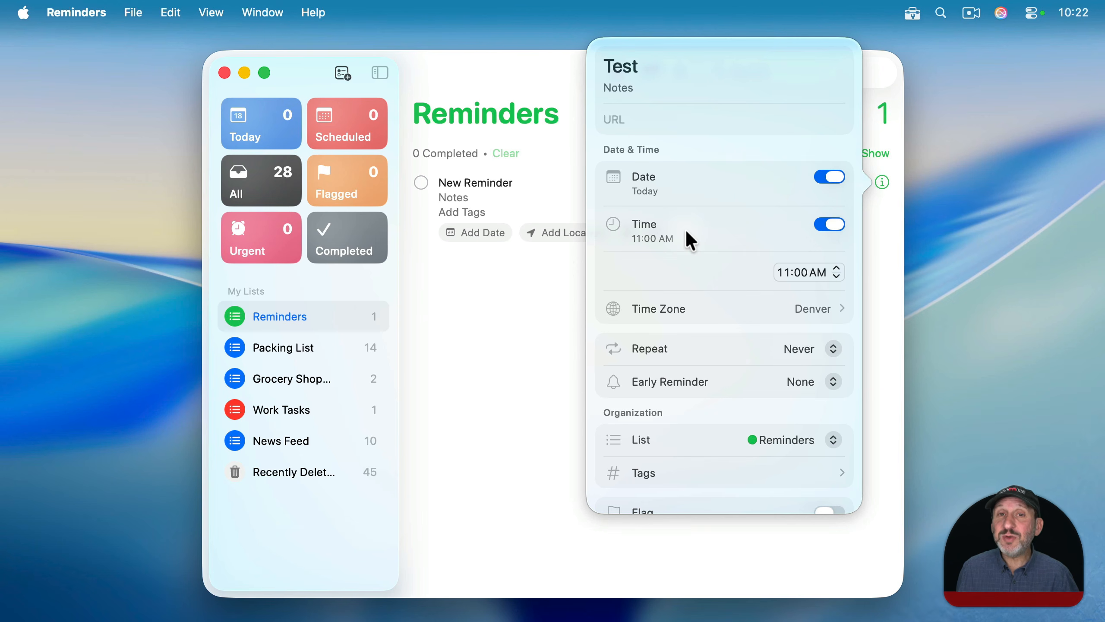
Step: Look through the repeat intervals for the Test reminder and set it to repeat daily
left_click(832, 349)
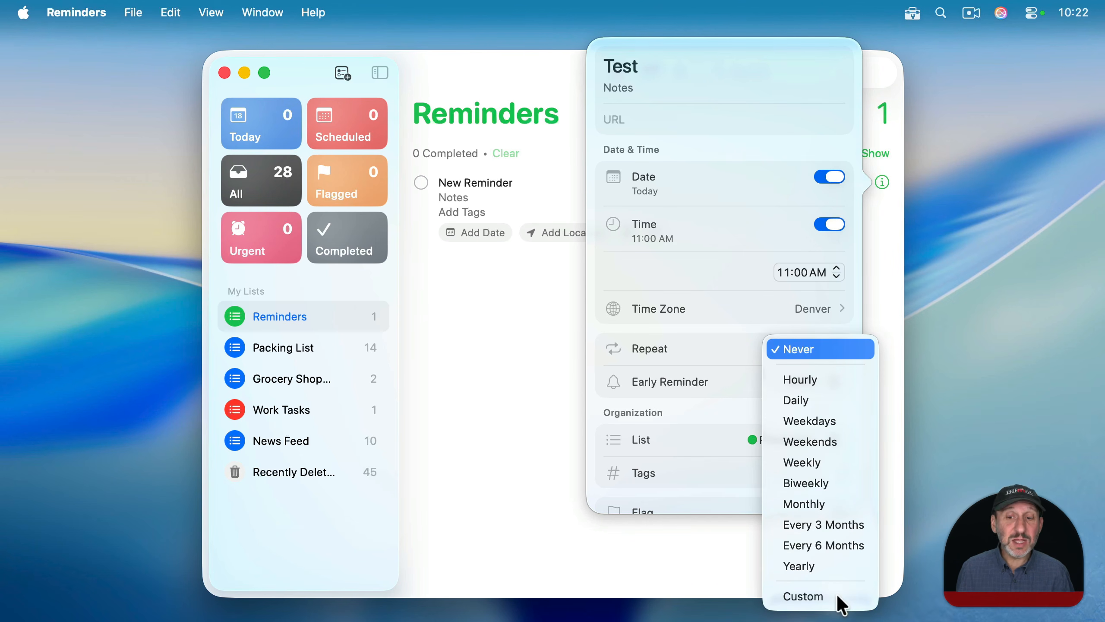
key("Down")
key("Down")
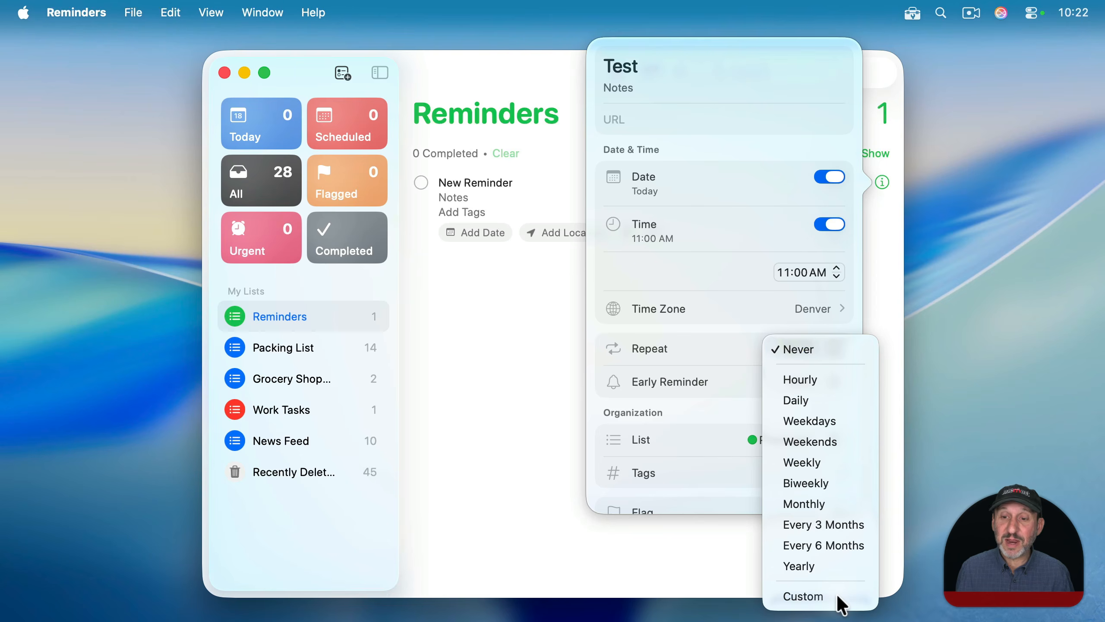
key("Down")
key("Down")
key("Down")
key("Down")
key("Down")
key("Down")
key("Down")
key("Down")
key("Down")
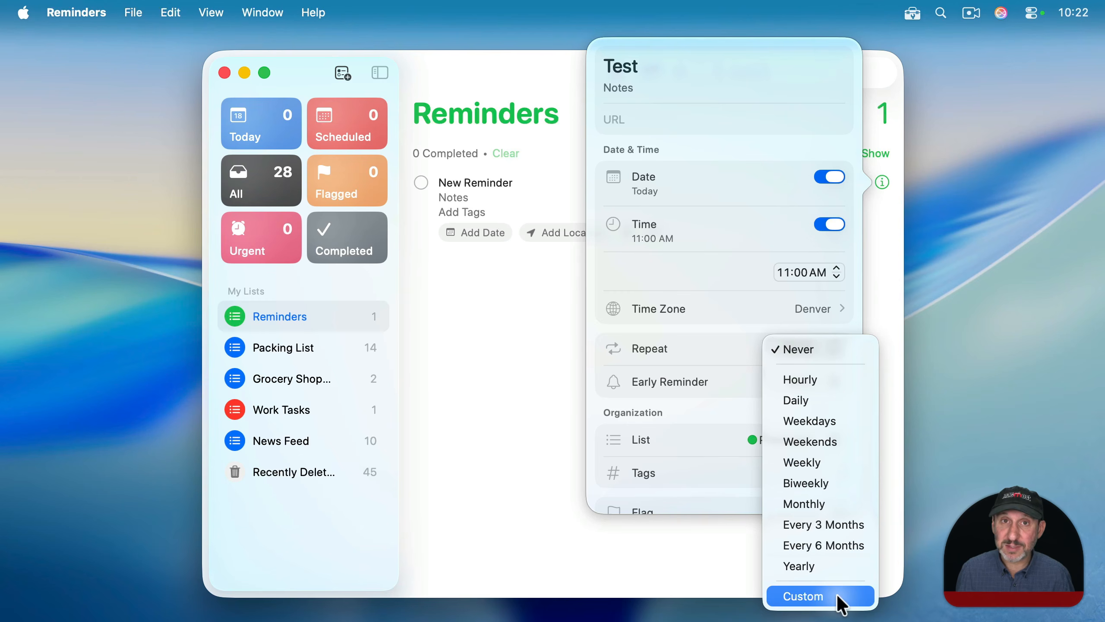
left_click(802, 399)
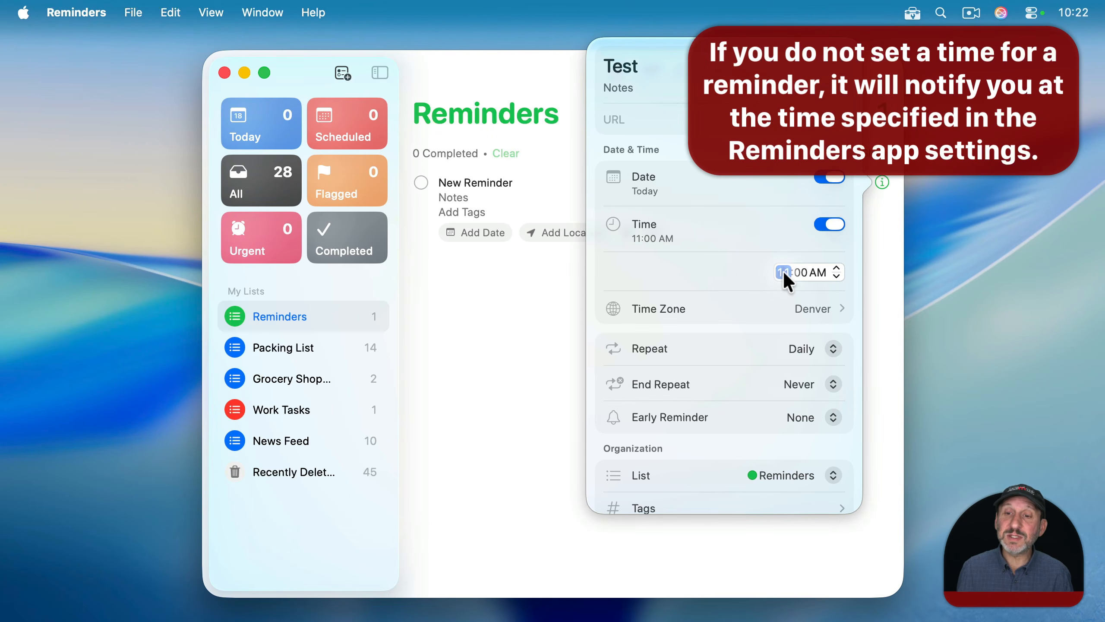
Step: Set the Test reminder's time to 10:00 AM and mark the reminder as completed
type("10")
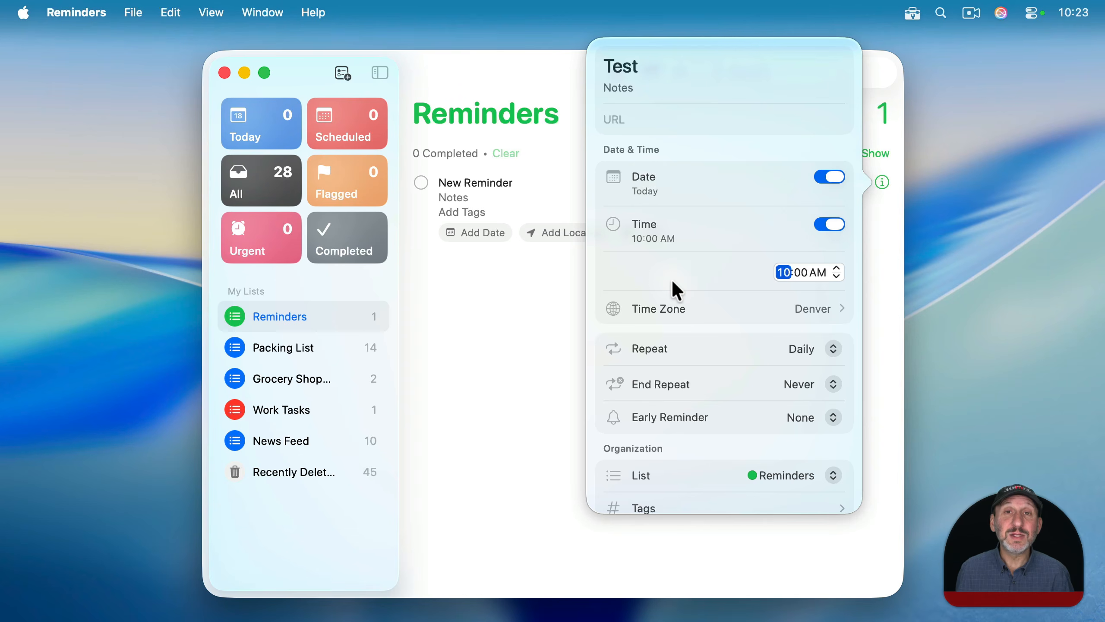
left_click(538, 300)
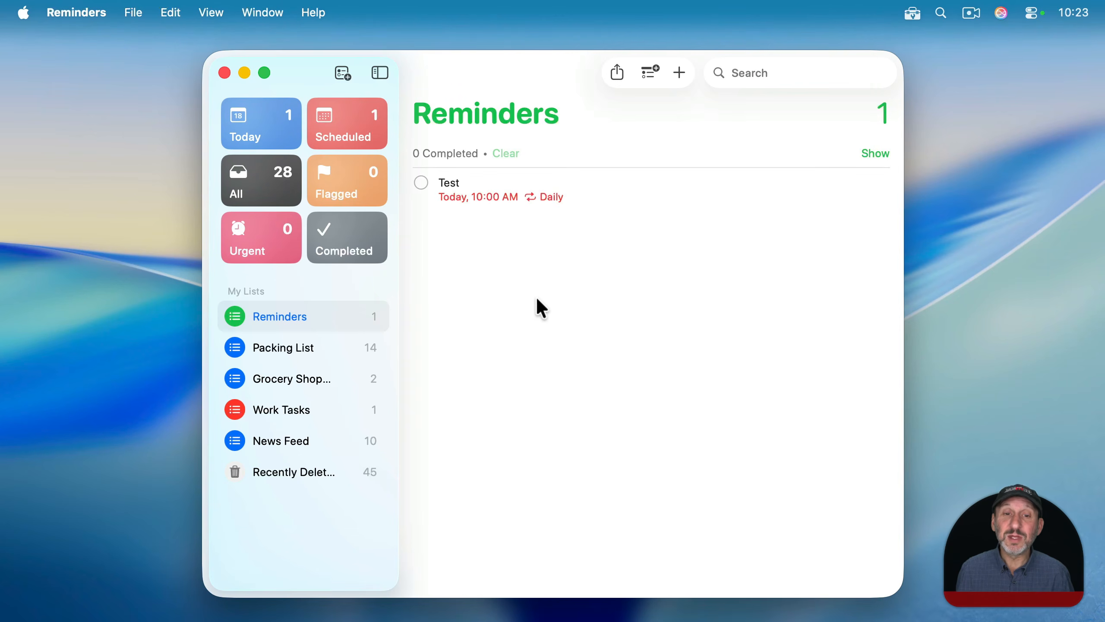
mouse_move(447, 205)
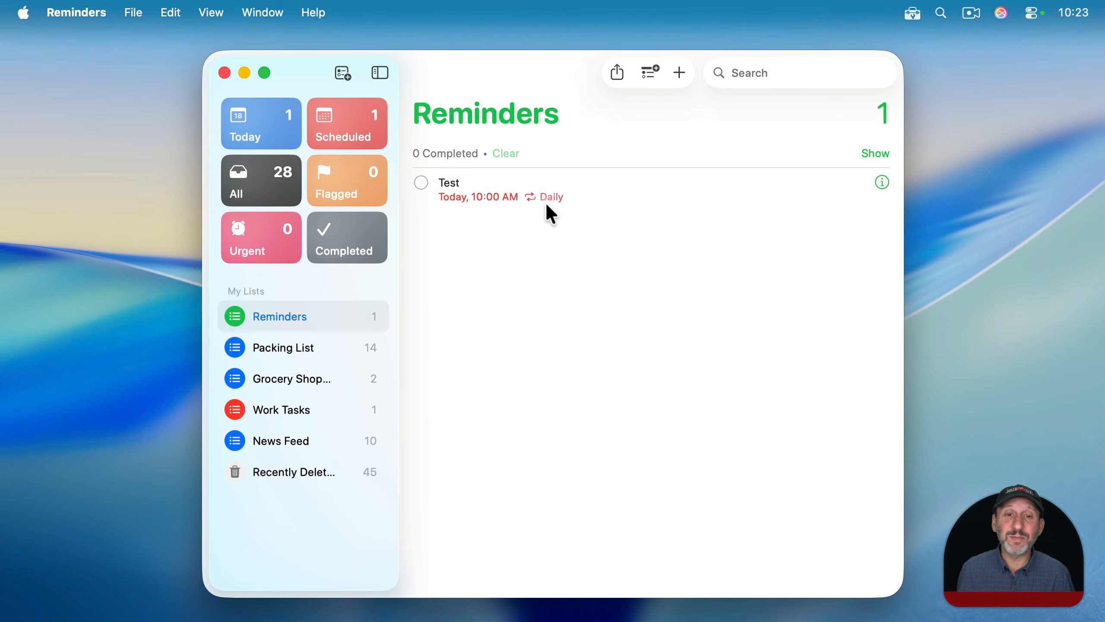
left_click(421, 183)
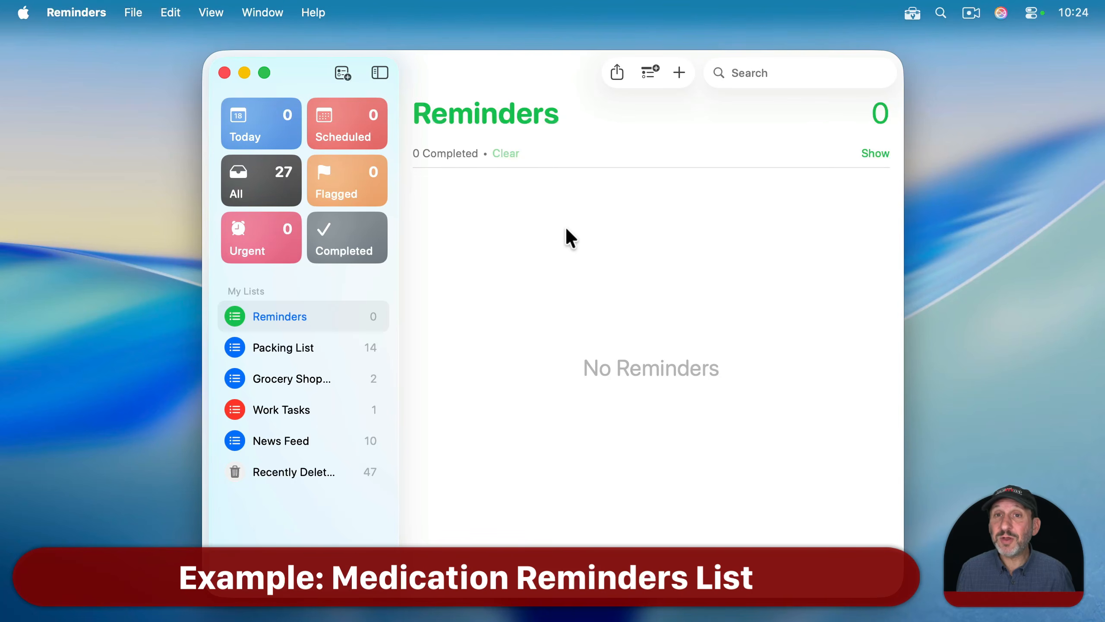
Step: Create a new reminders list named Medications
left_click(136, 13)
left_click(143, 60)
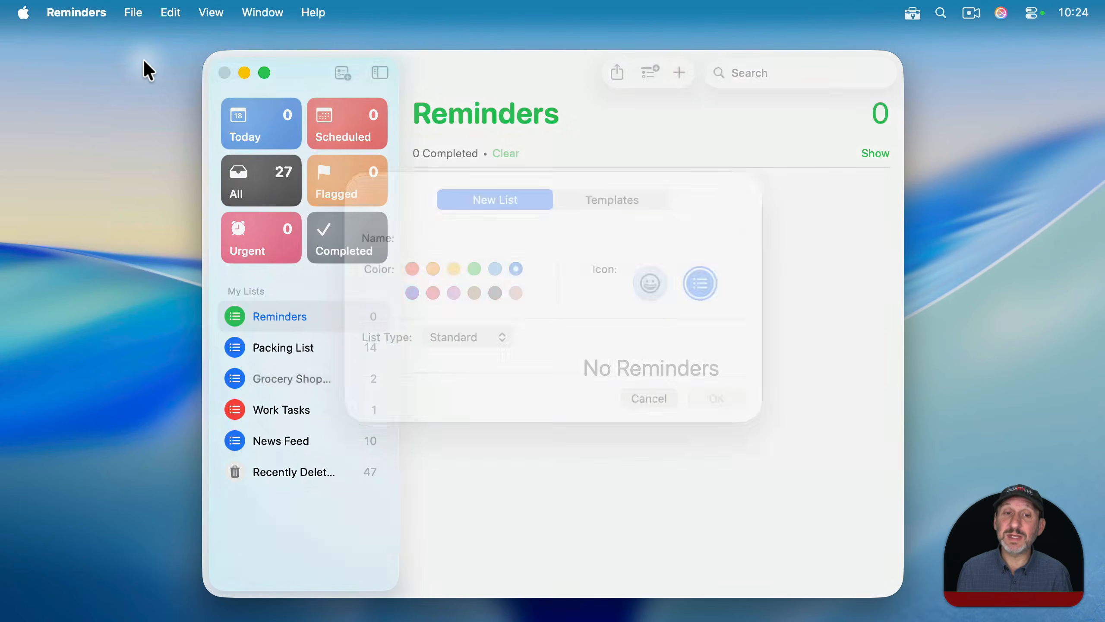
type("Med")
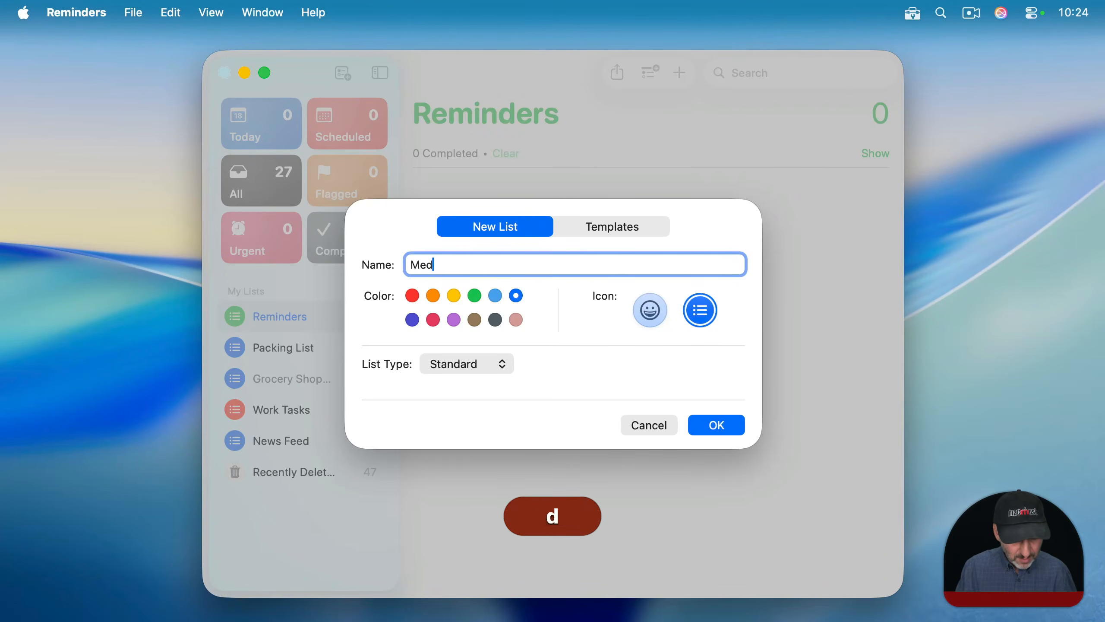
type("ications")
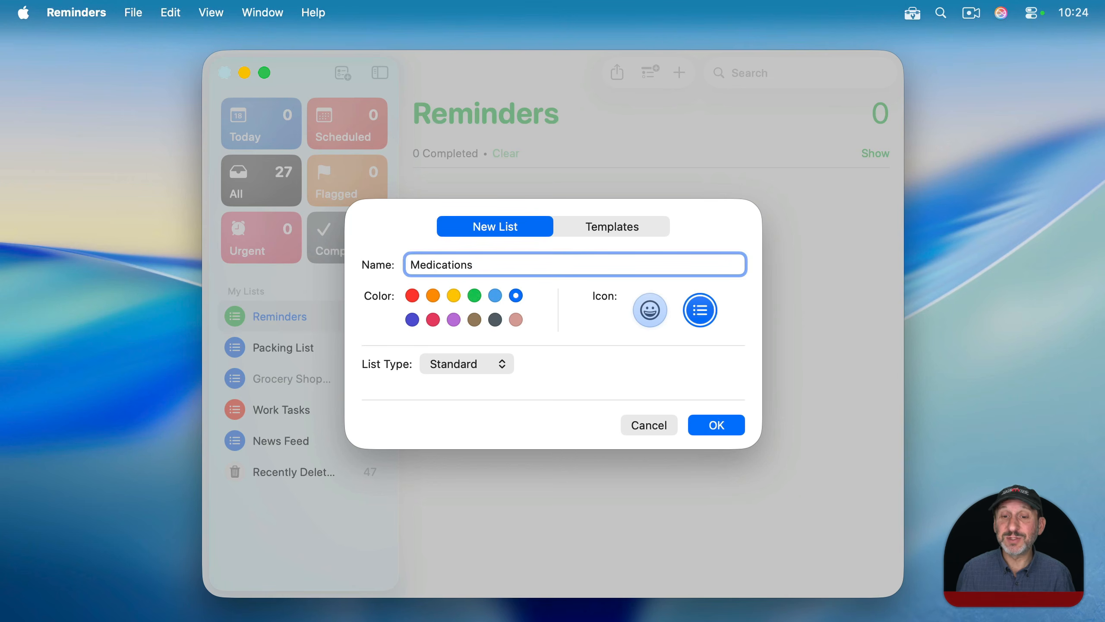
key("Return")
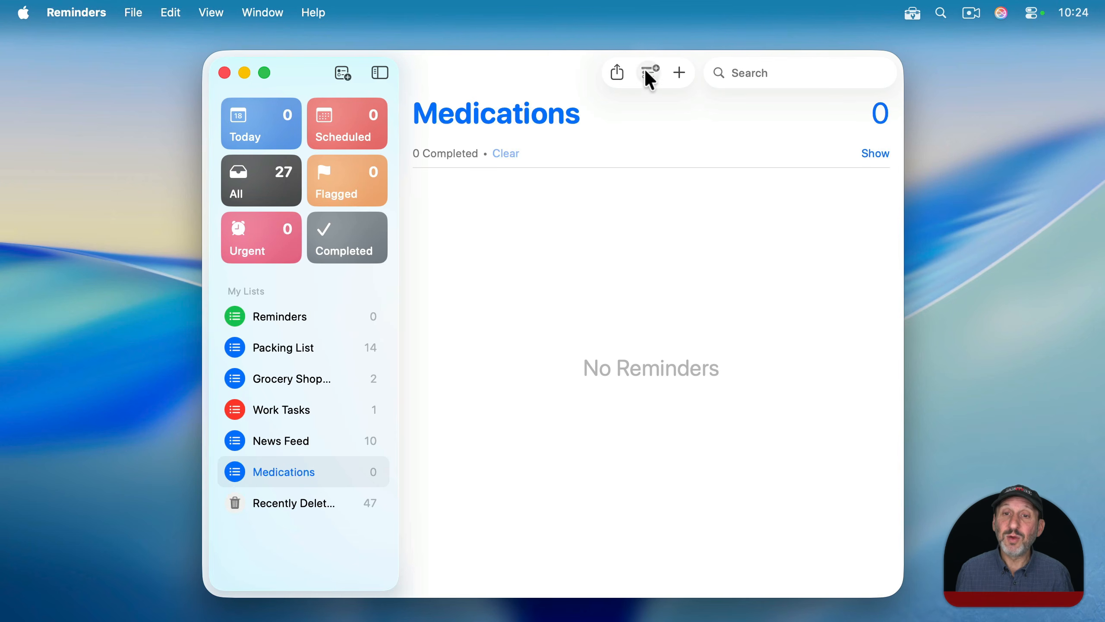
Step: Add a reminder named Pill 1 to the Medications list and turn on its date and time
left_click(677, 74)
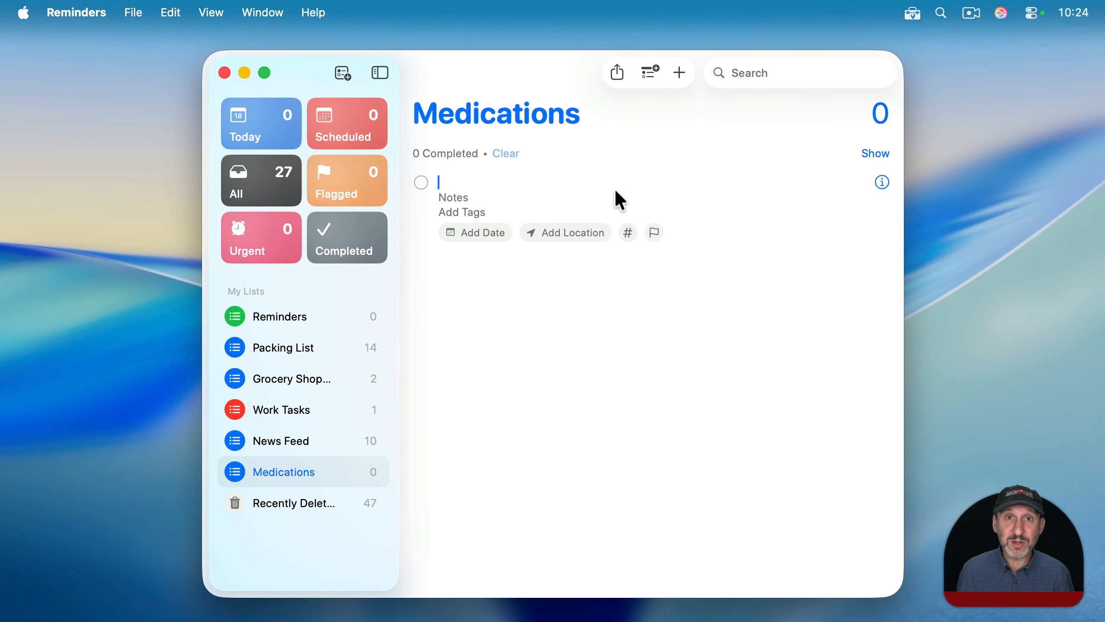
type("Pill 1")
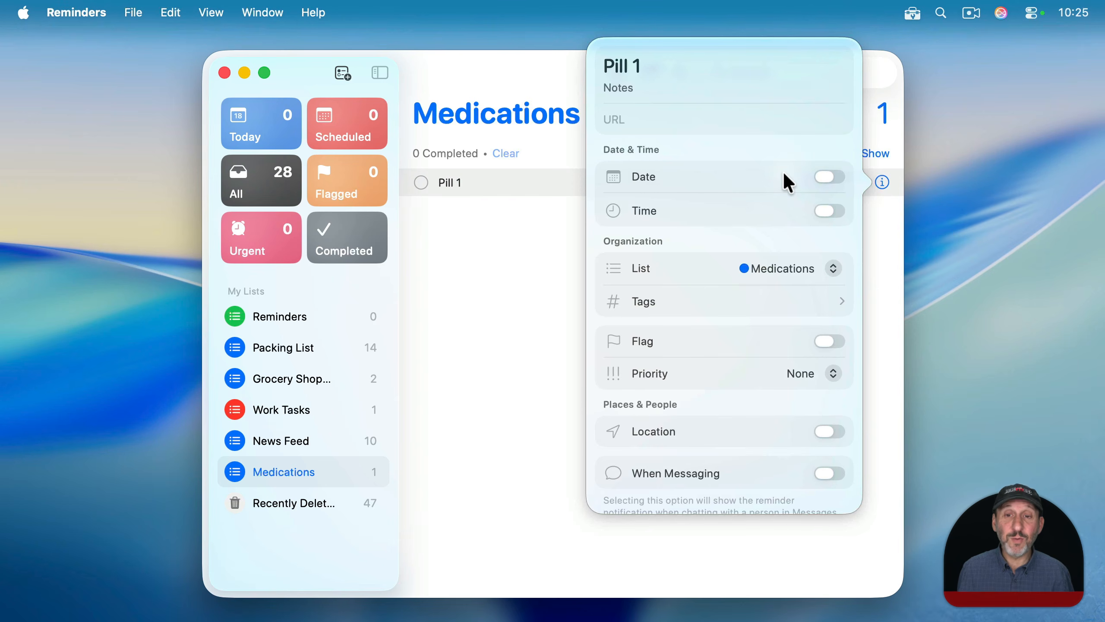
left_click(828, 178)
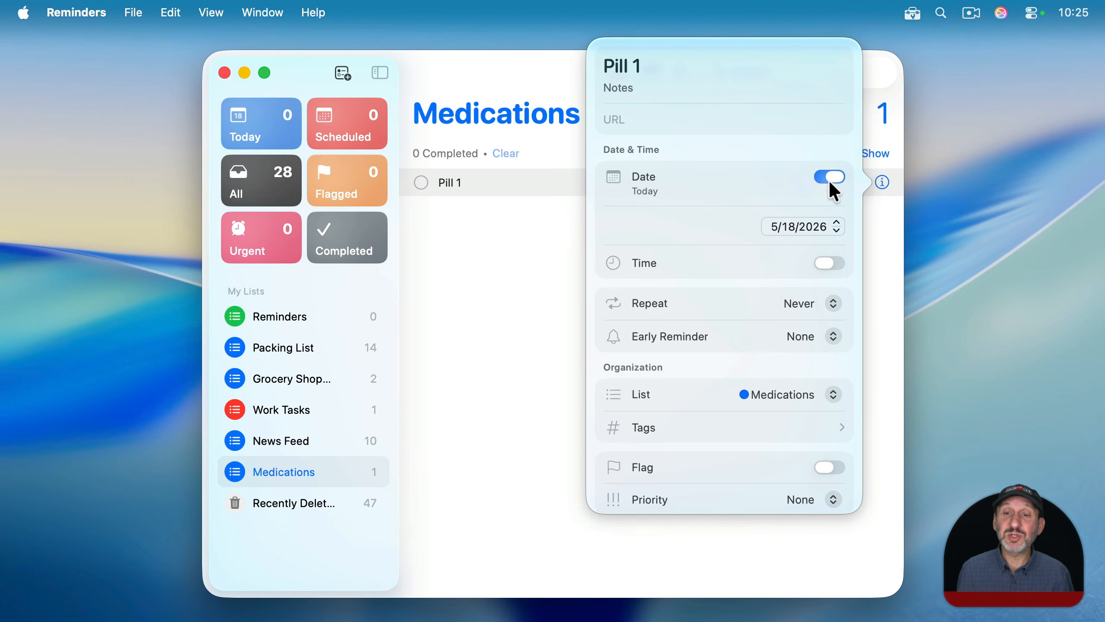
left_click(825, 262)
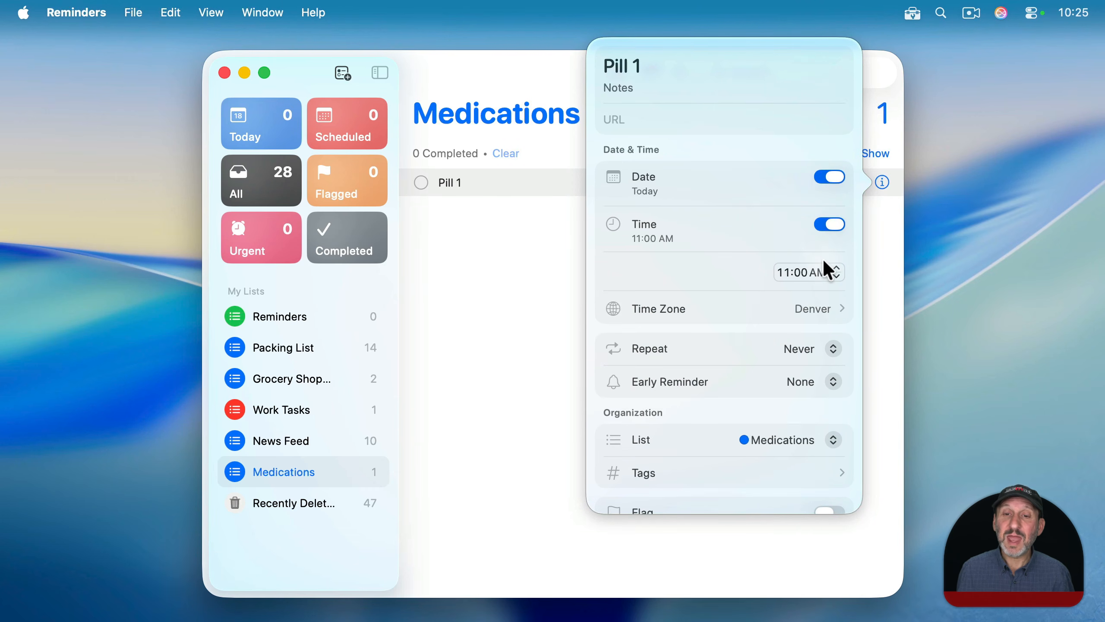
Step: Set the Pill 1 reminder's time to 9:00 PM and make it repeat daily
left_click(636, 239)
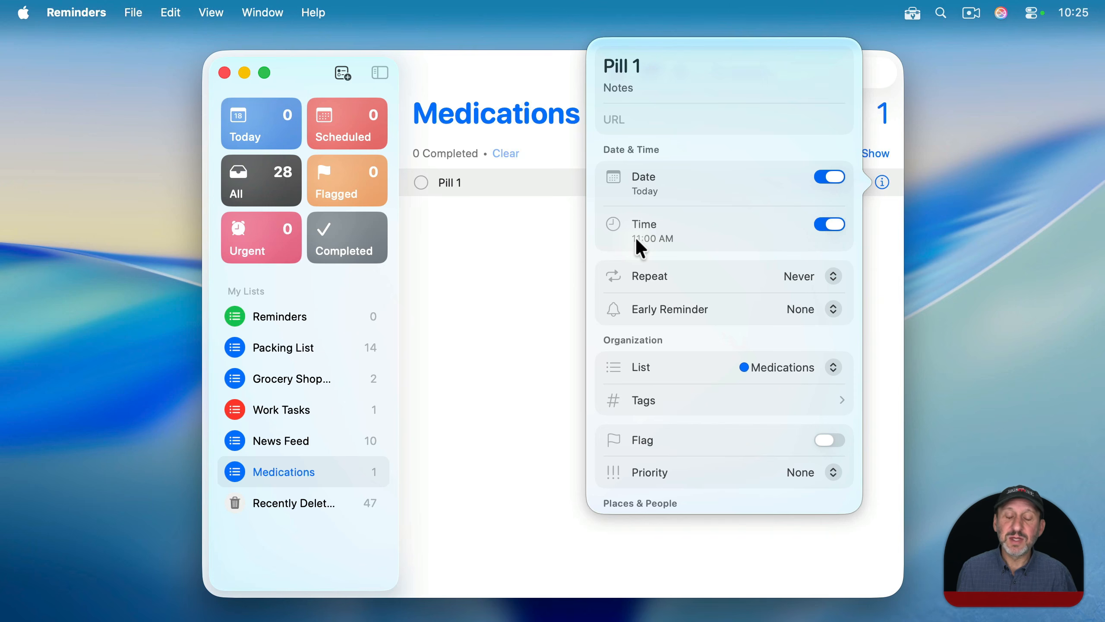
left_click(635, 241)
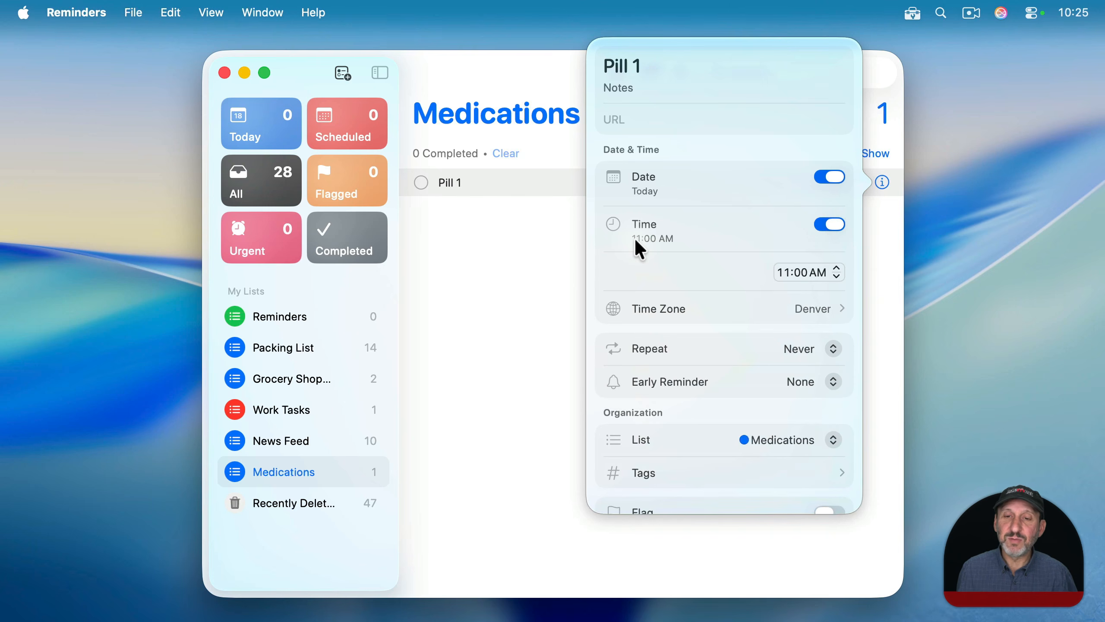
left_click(783, 273)
type("9")
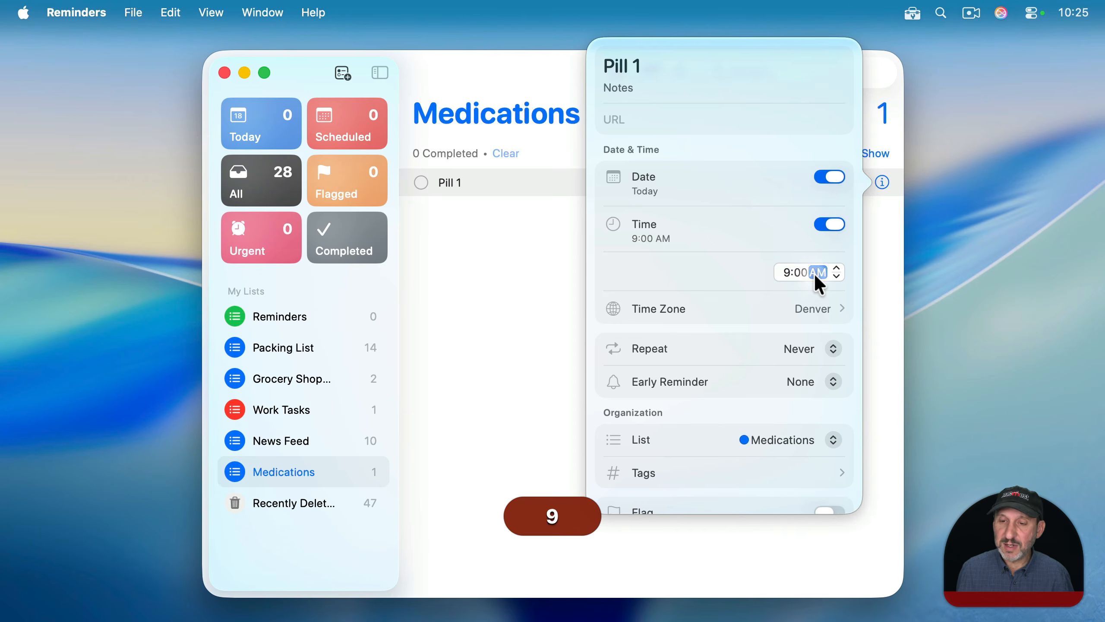
type("p")
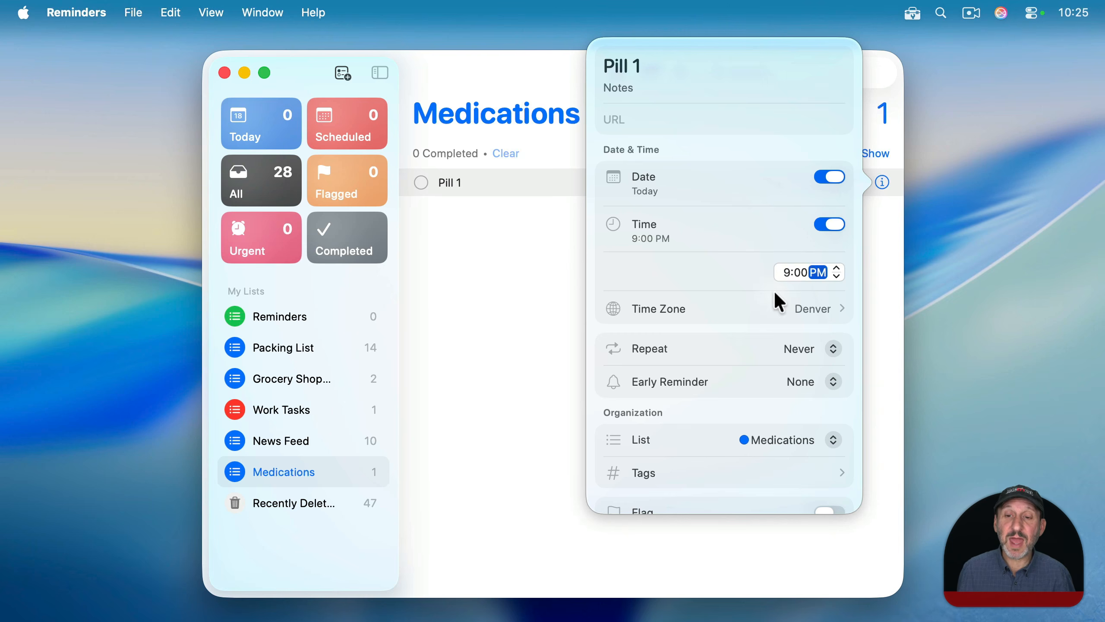
left_click(807, 348)
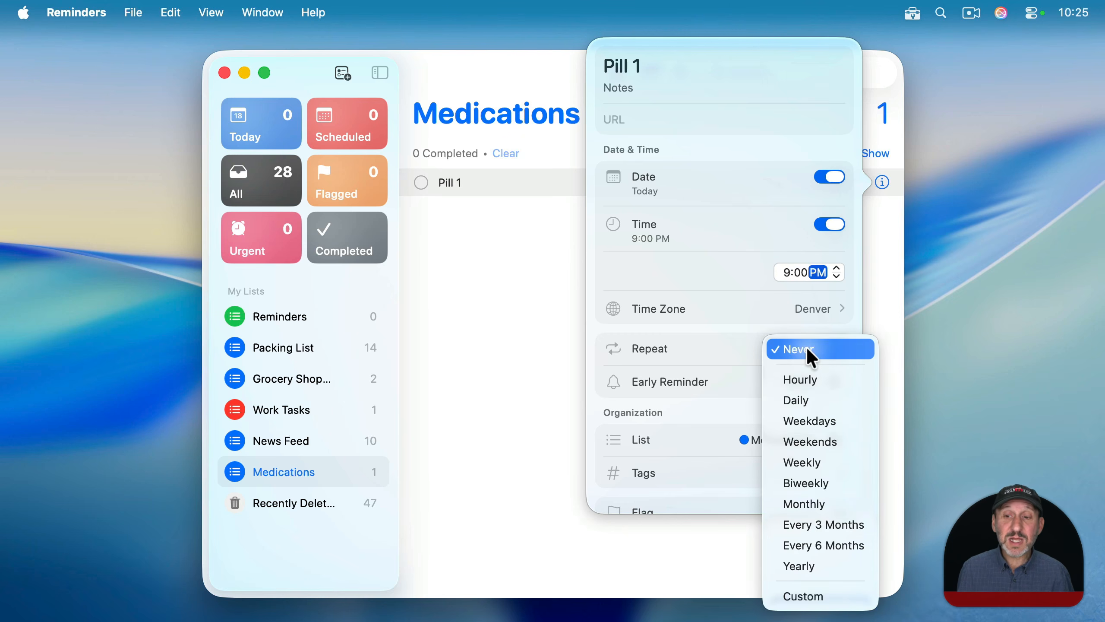
left_click(804, 394)
Step: Copy the Pill 1 reminder as Pill 2 in the Medications list, and mark Pill 1 as completed
left_click(172, 6)
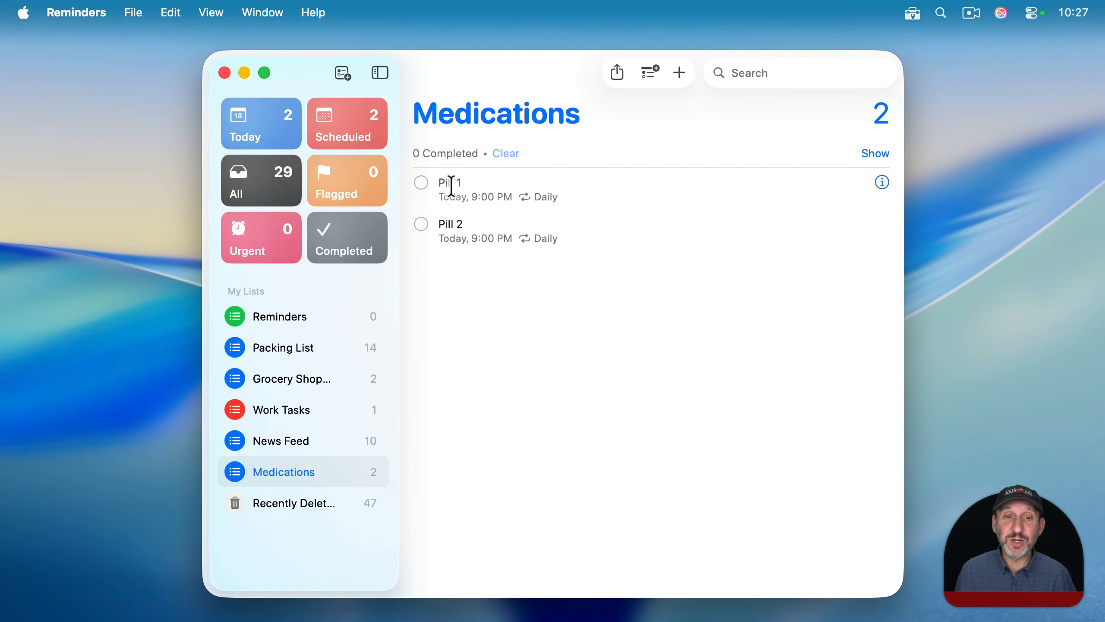
left_click(420, 183)
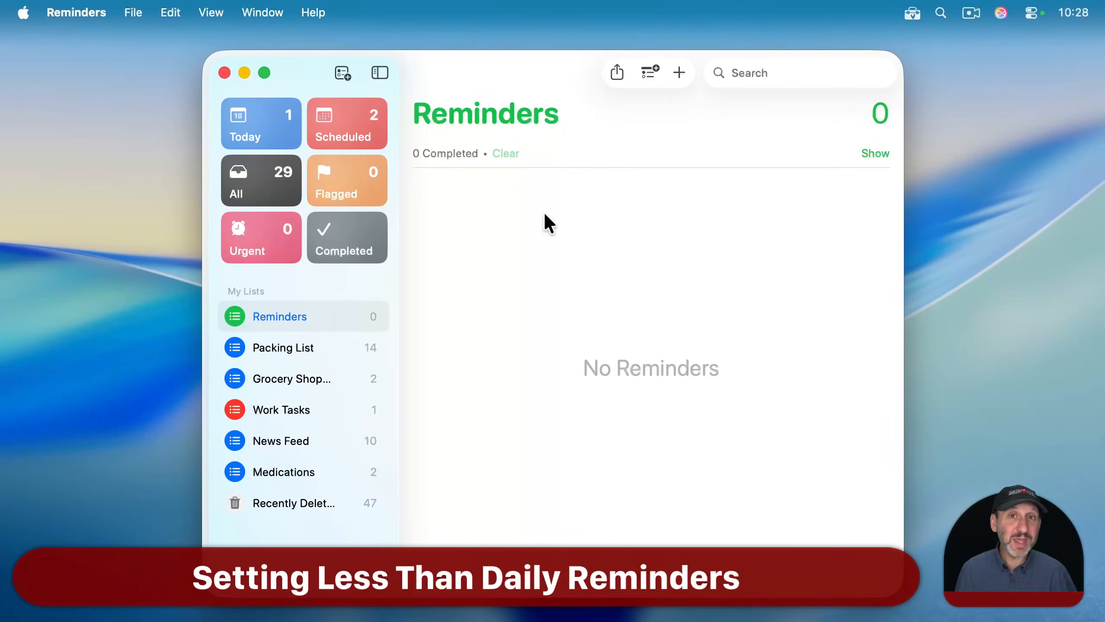
Step: Add a reminder named Check Mail to the Reminders list and open its details
left_click(677, 73)
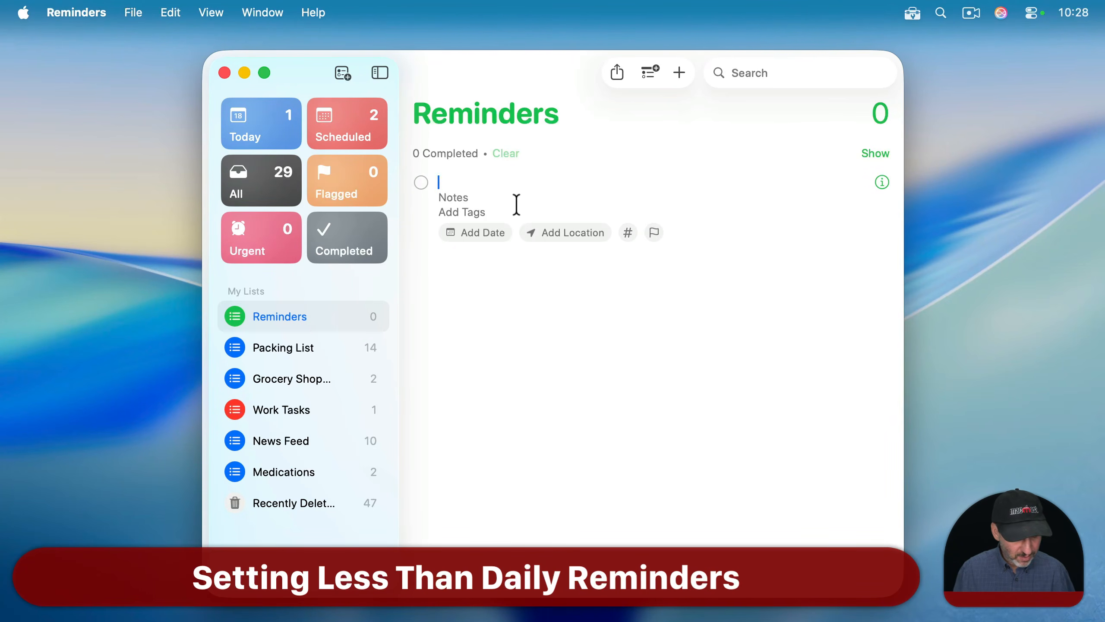
type("Check ")
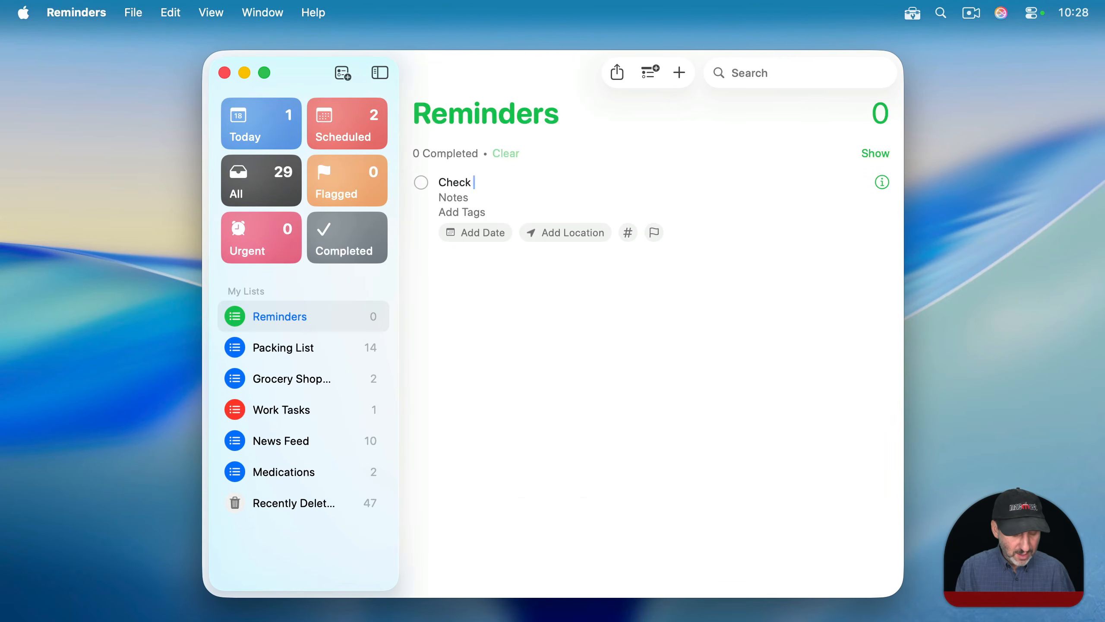
type("Mail")
left_click(882, 182)
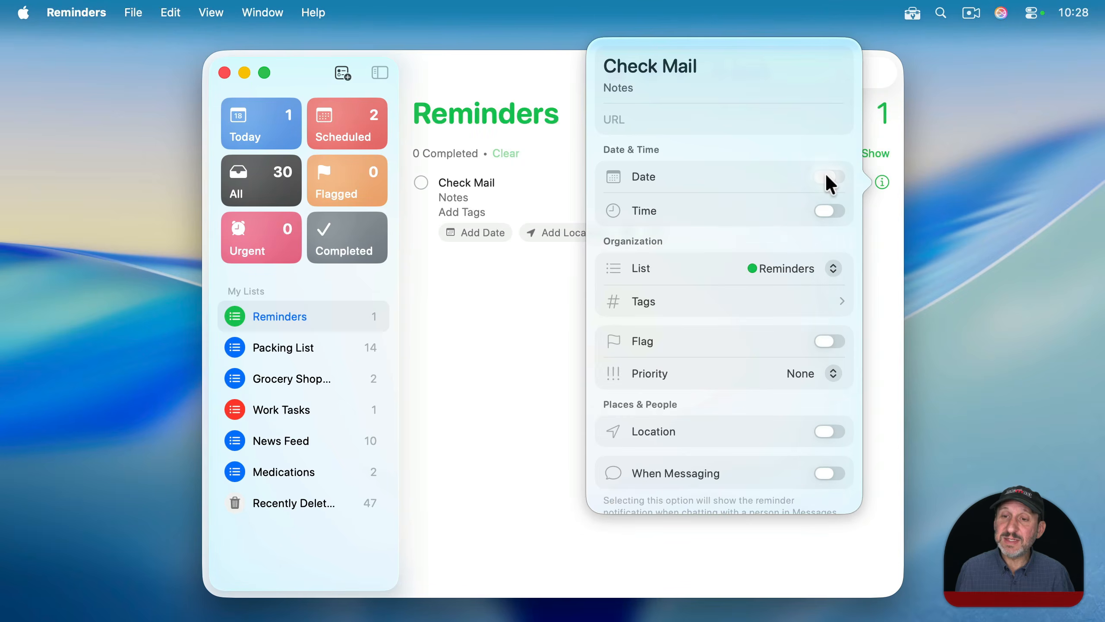
Step: Schedule the Check Mail reminder for today at 3:00 PM, repeating daily
left_click(825, 177)
left_click(829, 262)
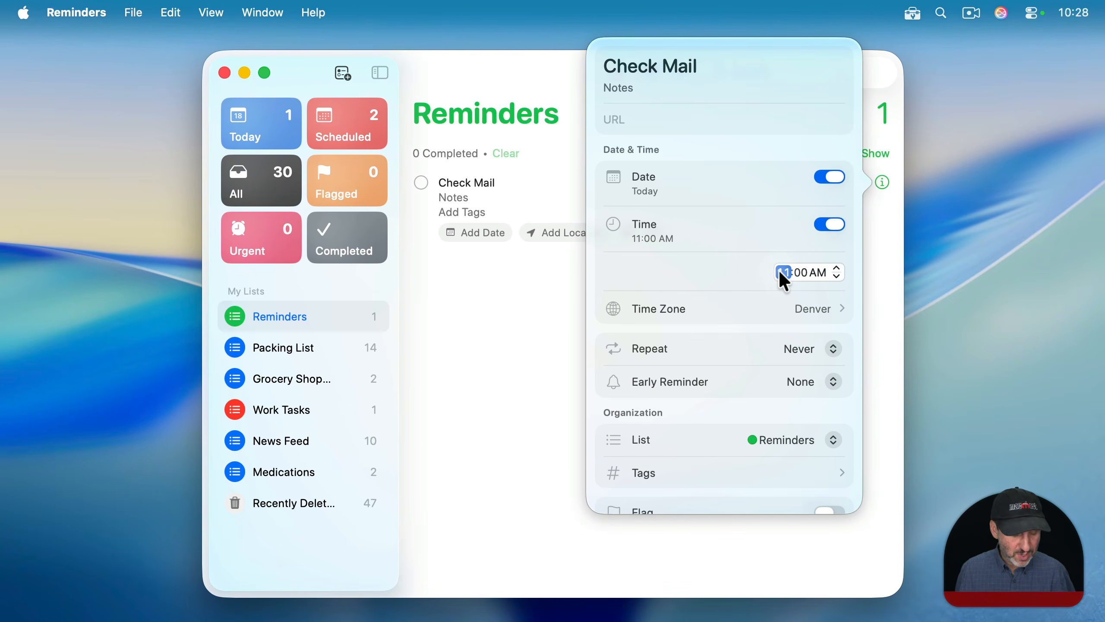
type("3")
key("Tab")
key("Tab")
key("p")
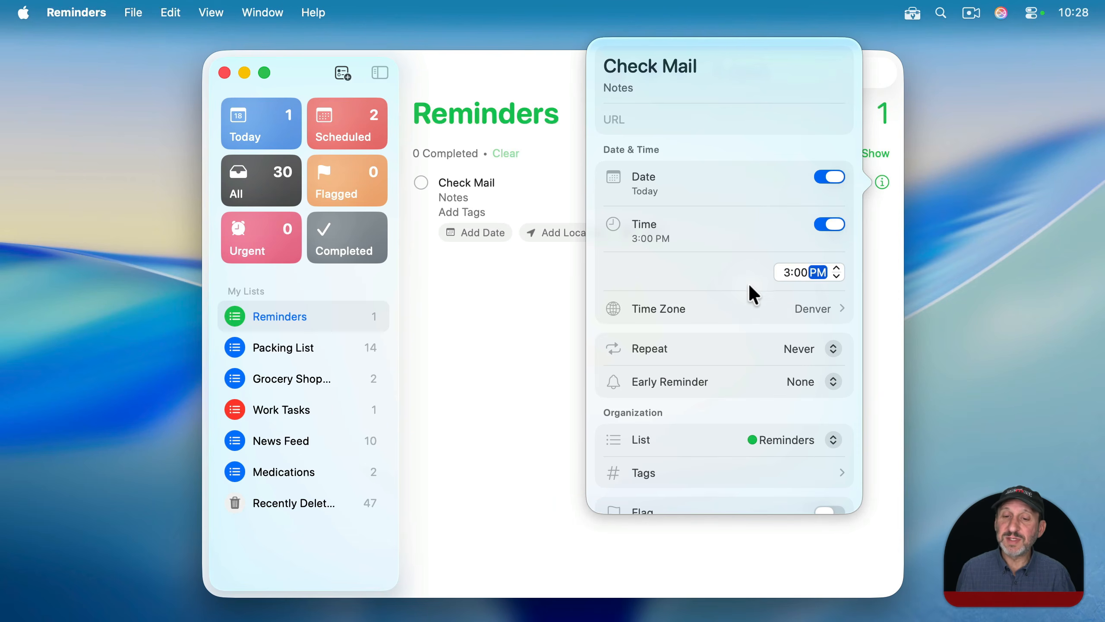
left_click(788, 350)
left_click(796, 401)
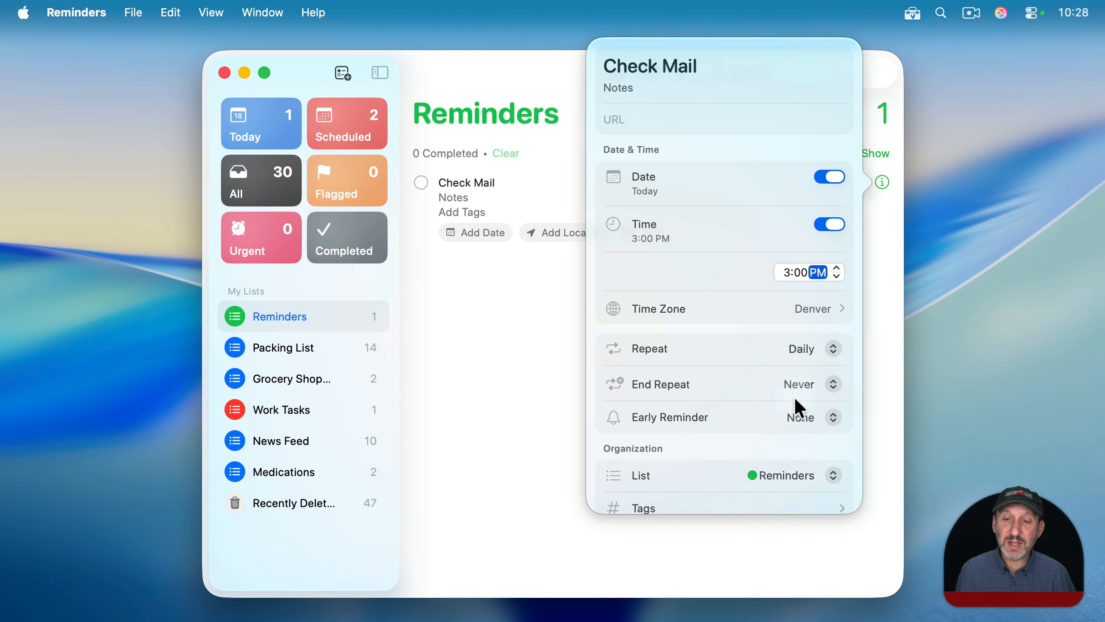
Step: Try a custom weekly repeat for the Check Mail reminder, every 1 week on Monday through Friday
left_click(802, 350)
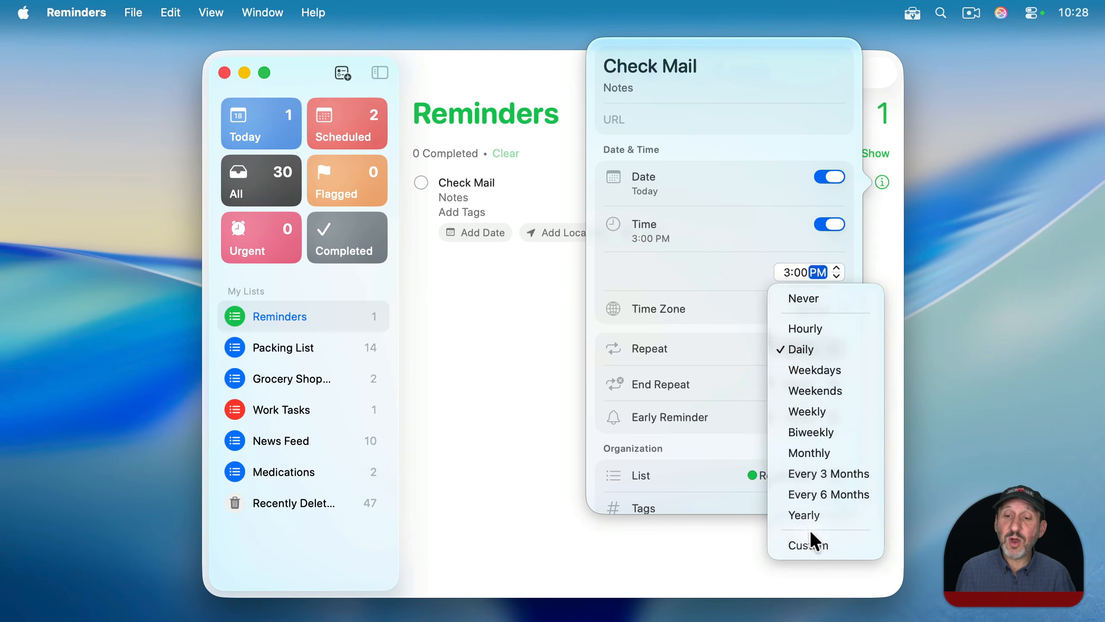
left_click(814, 545)
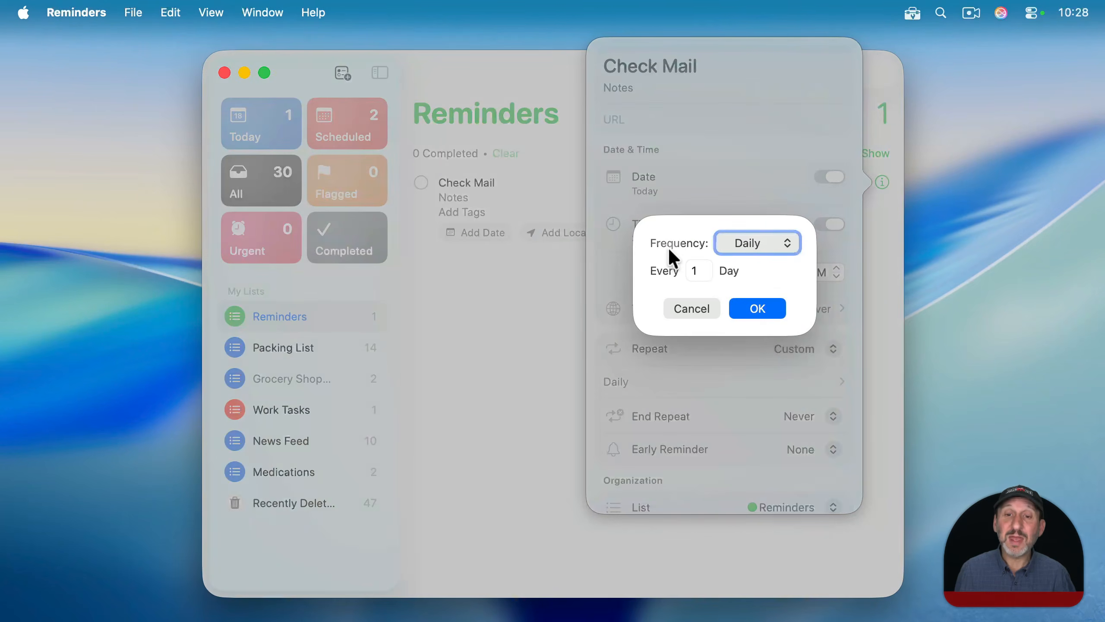
left_click(764, 247)
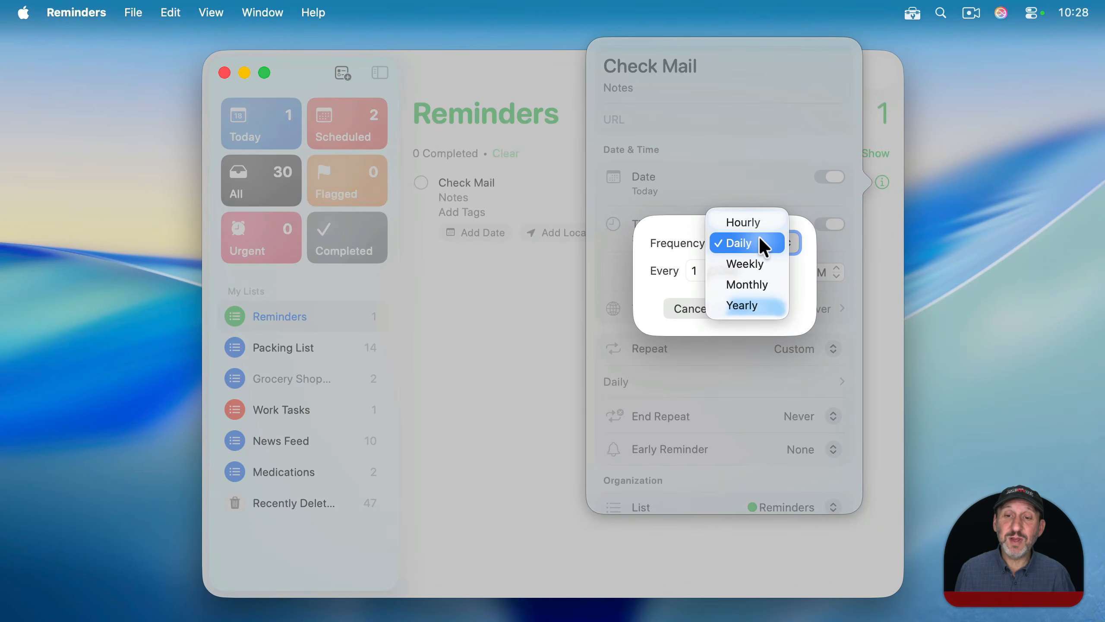
left_click(758, 261)
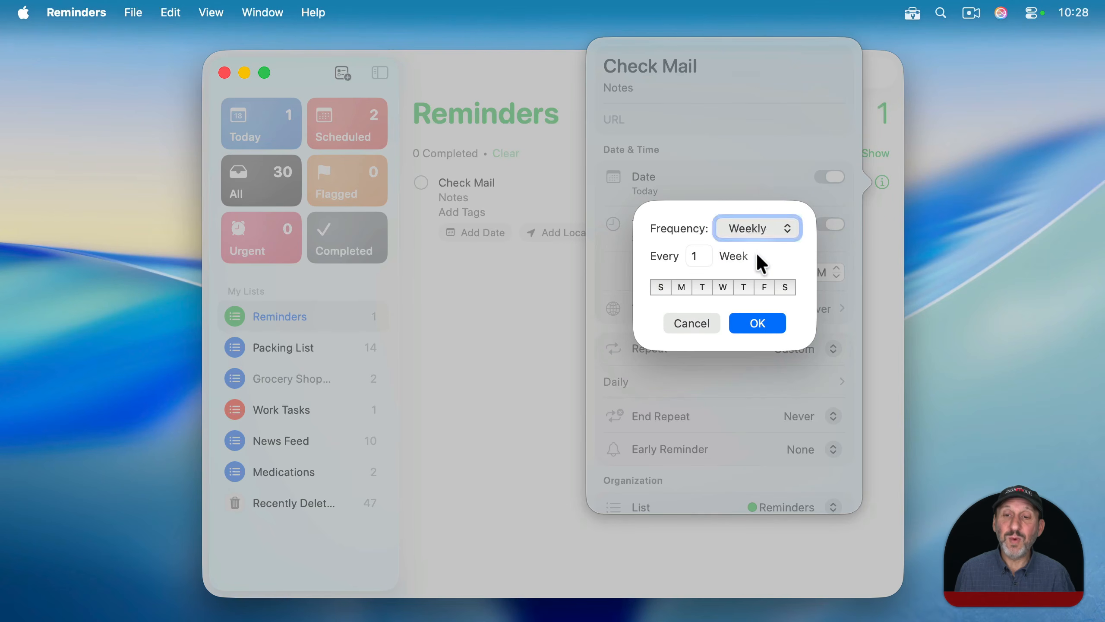
left_click(681, 287)
left_click(703, 288)
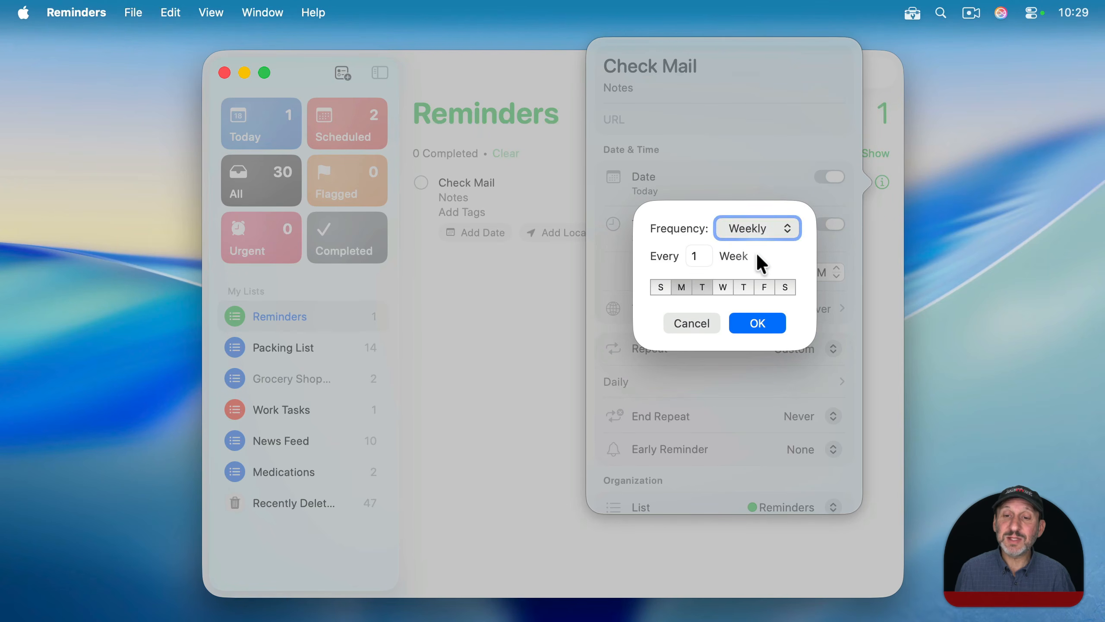
left_click(723, 287)
left_click(744, 287)
left_click(765, 288)
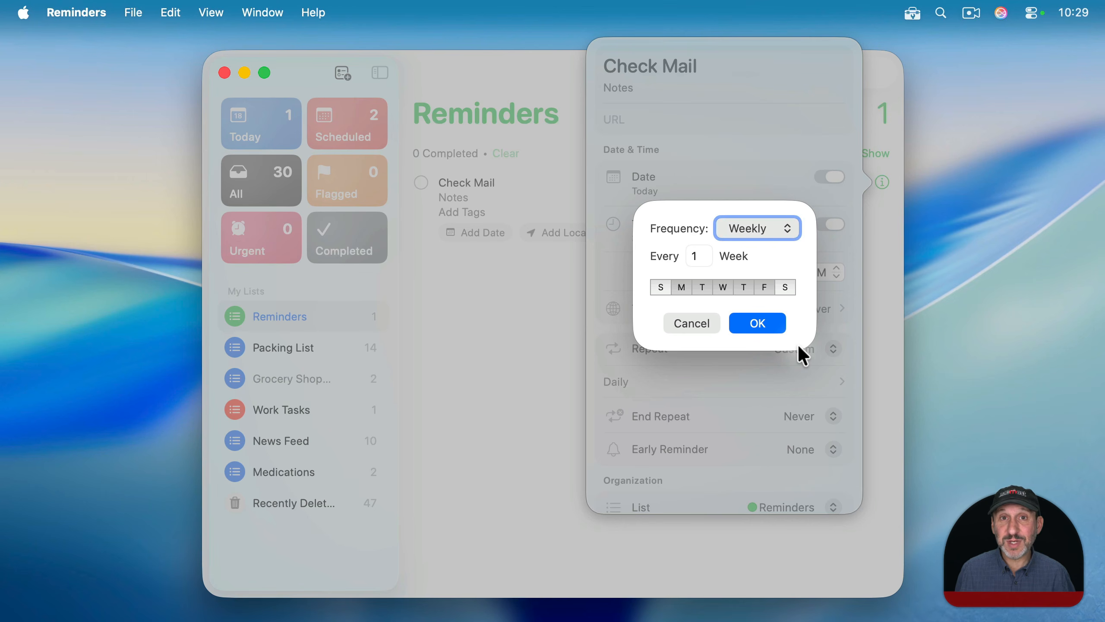
Step: Reopen the custom repeat settings of the Check Mail reminder and change the frequency from there
left_click(798, 347)
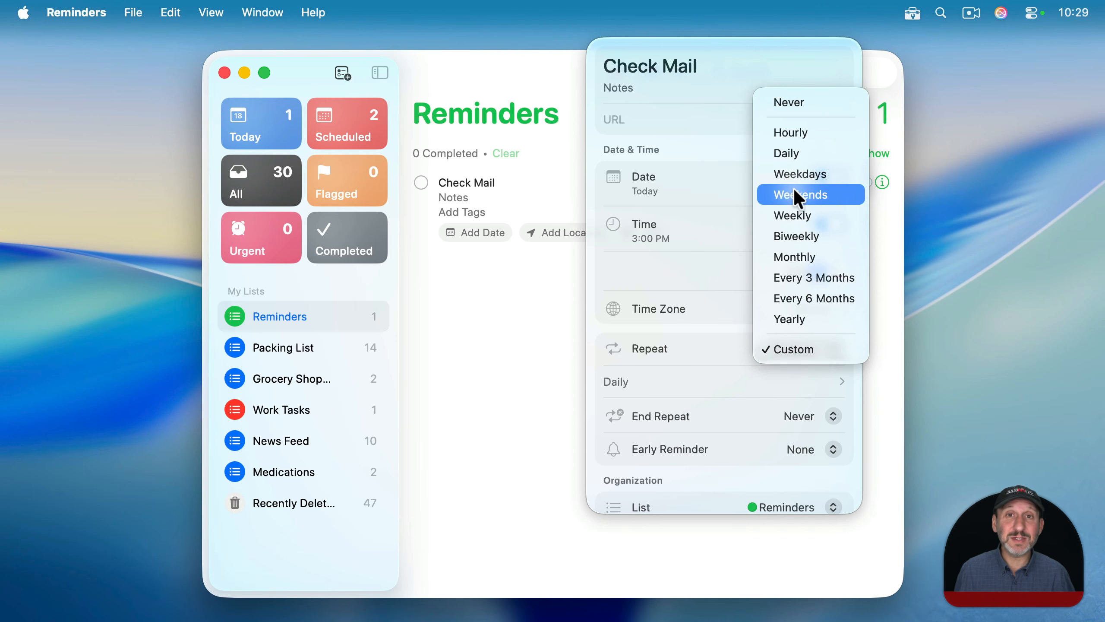
left_click(808, 348)
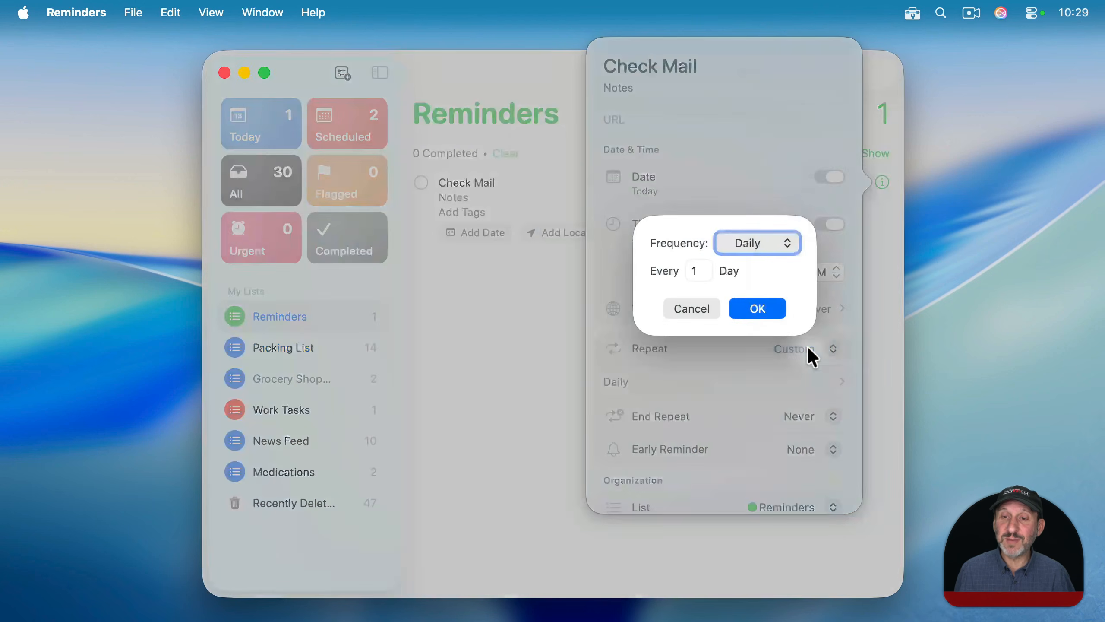
left_click(750, 244)
left_click(749, 256)
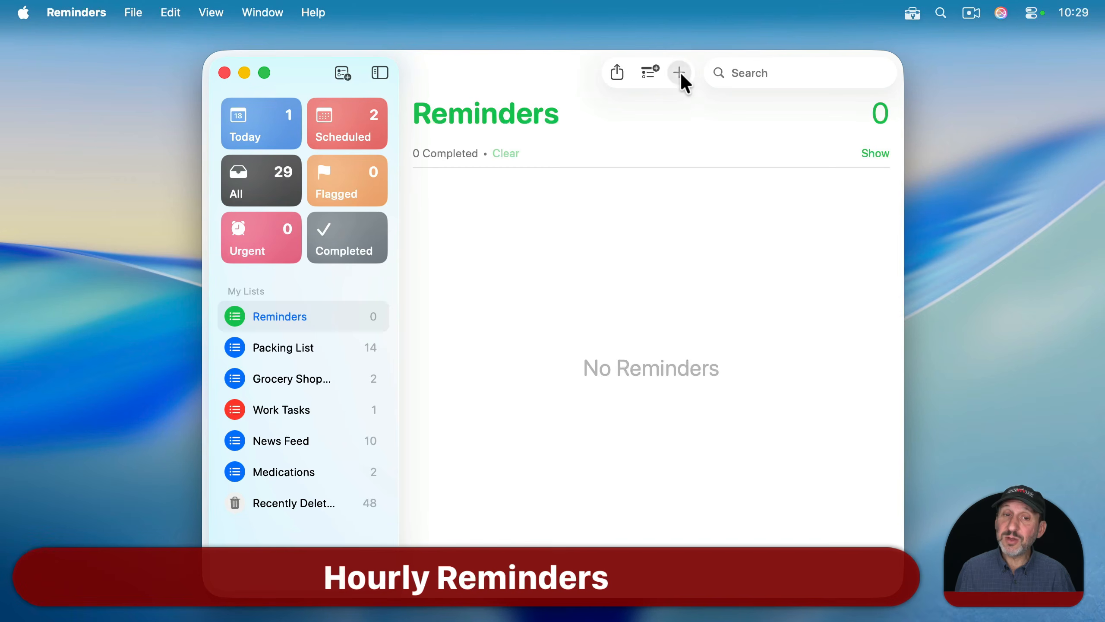
Step: Add a reminder named Drink Water to the Reminders list and open its details
left_click(680, 72)
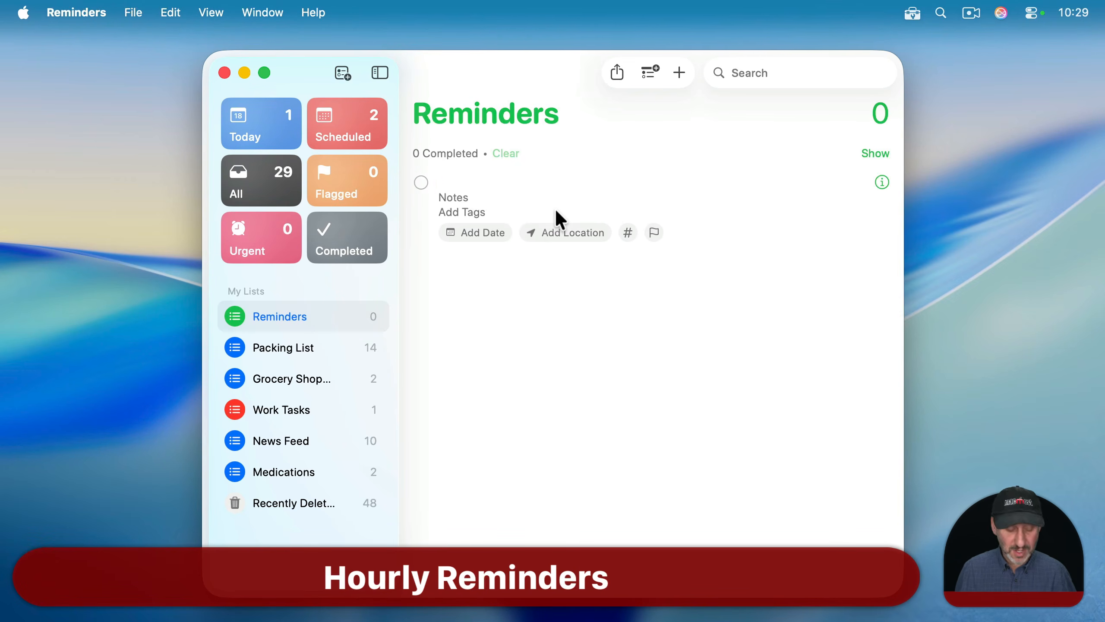
type("Drink W")
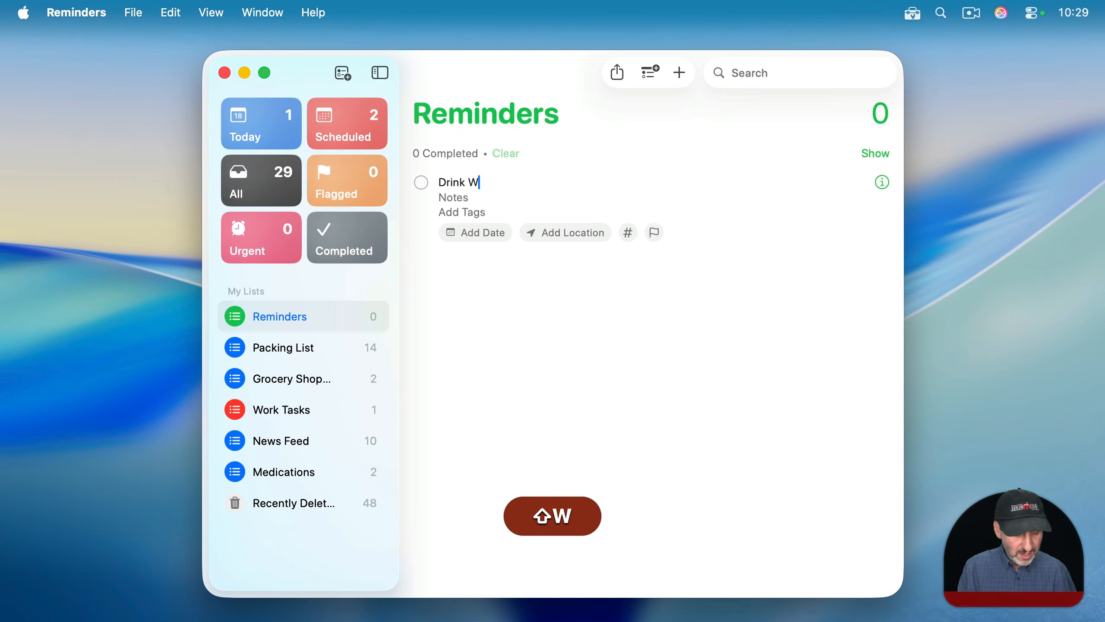
type("ater")
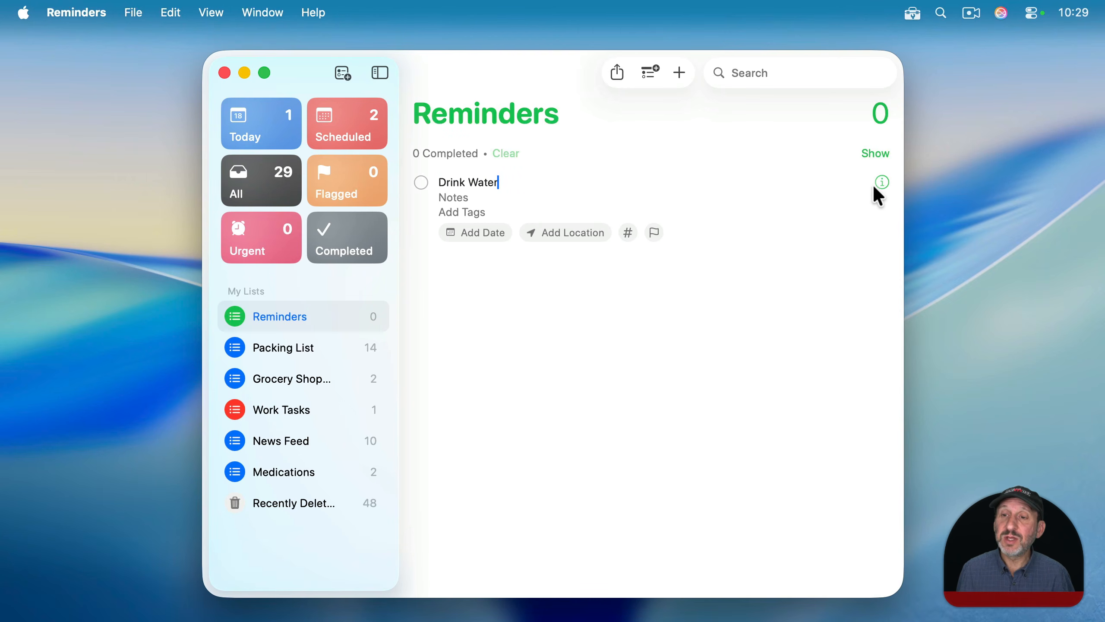
left_click(882, 182)
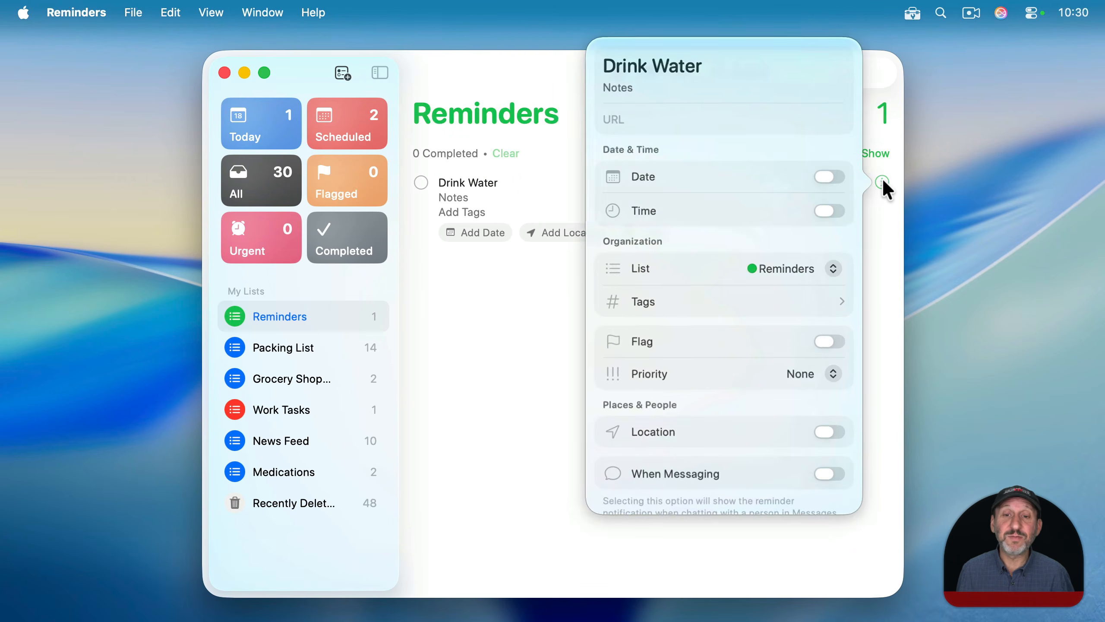
Step: Schedule the Drink Water reminder for today at 9:00 AM, repeating hourly, and mark its first occurrence as completed
left_click(833, 179)
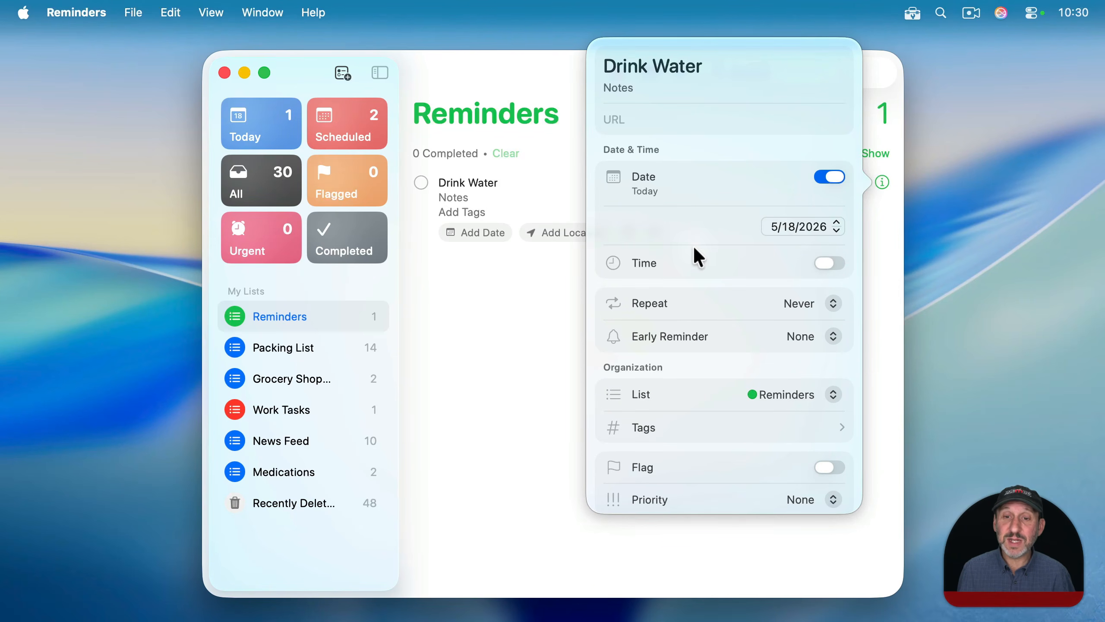
left_click(829, 263)
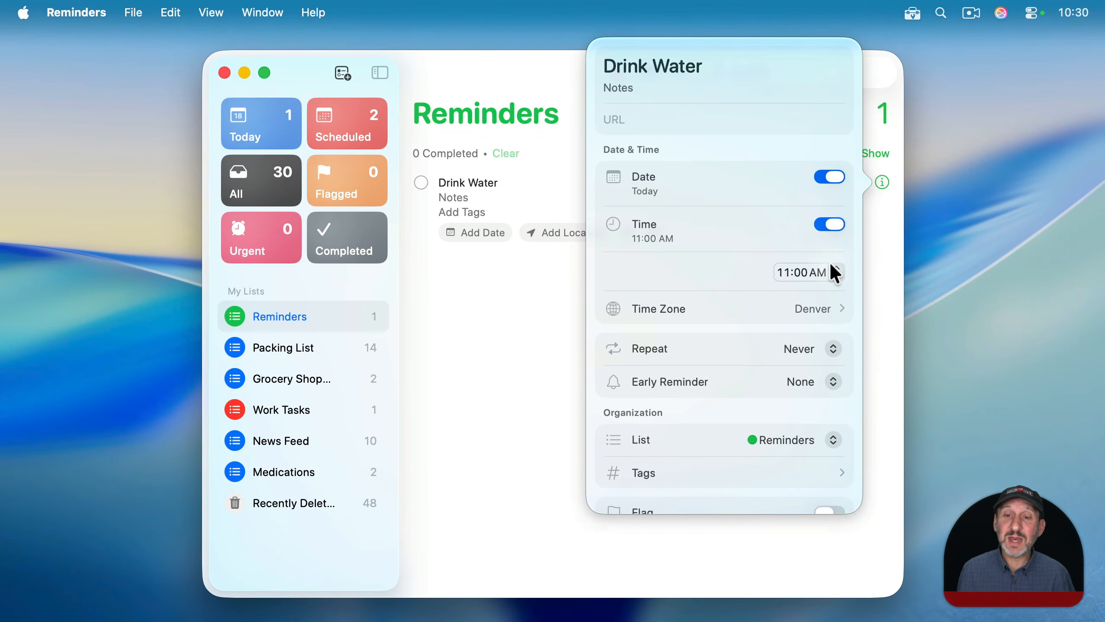
type("9")
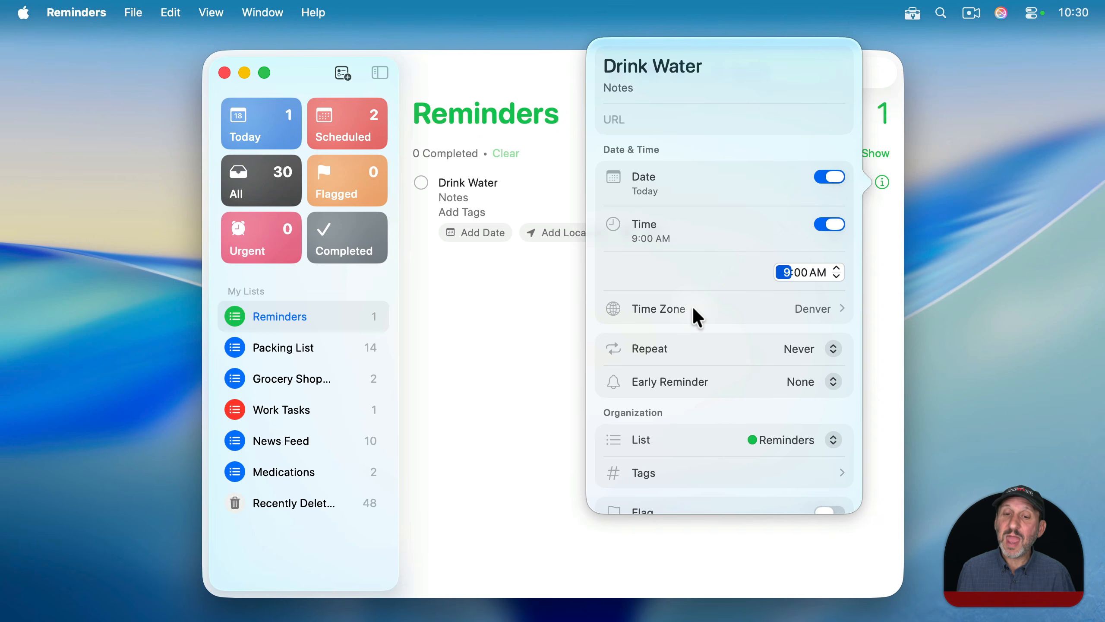
left_click(793, 347)
left_click(794, 378)
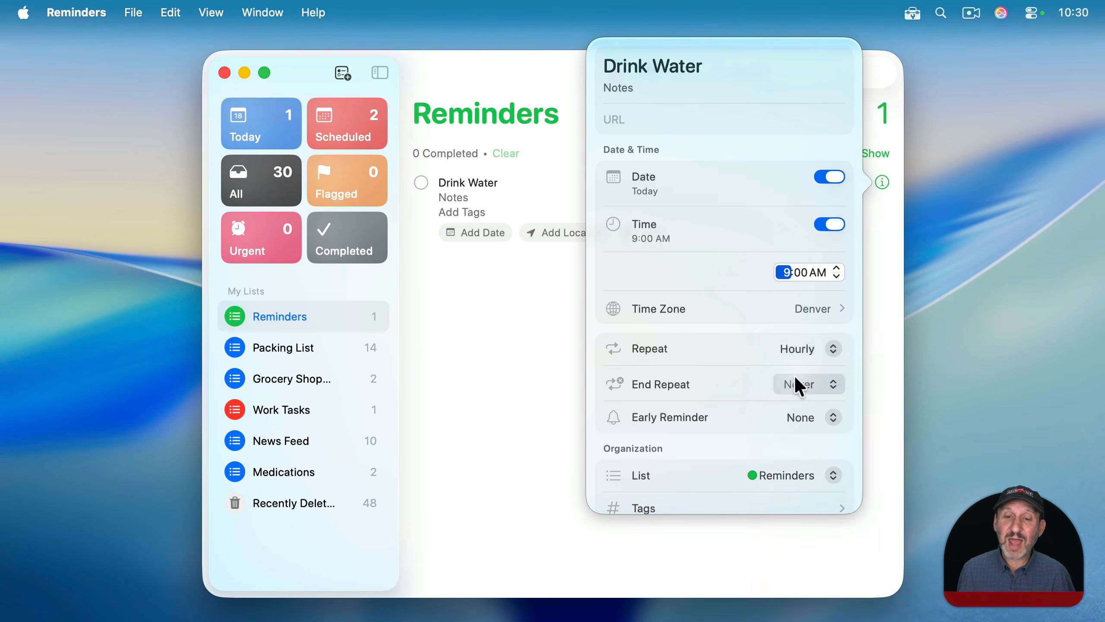
left_click(524, 342)
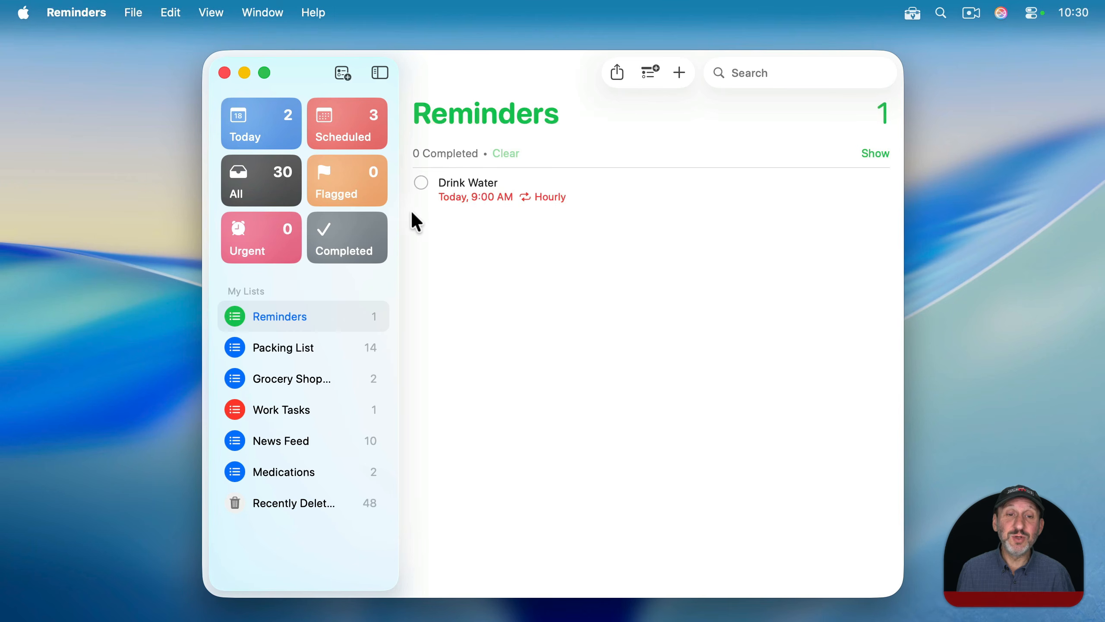
left_click(421, 183)
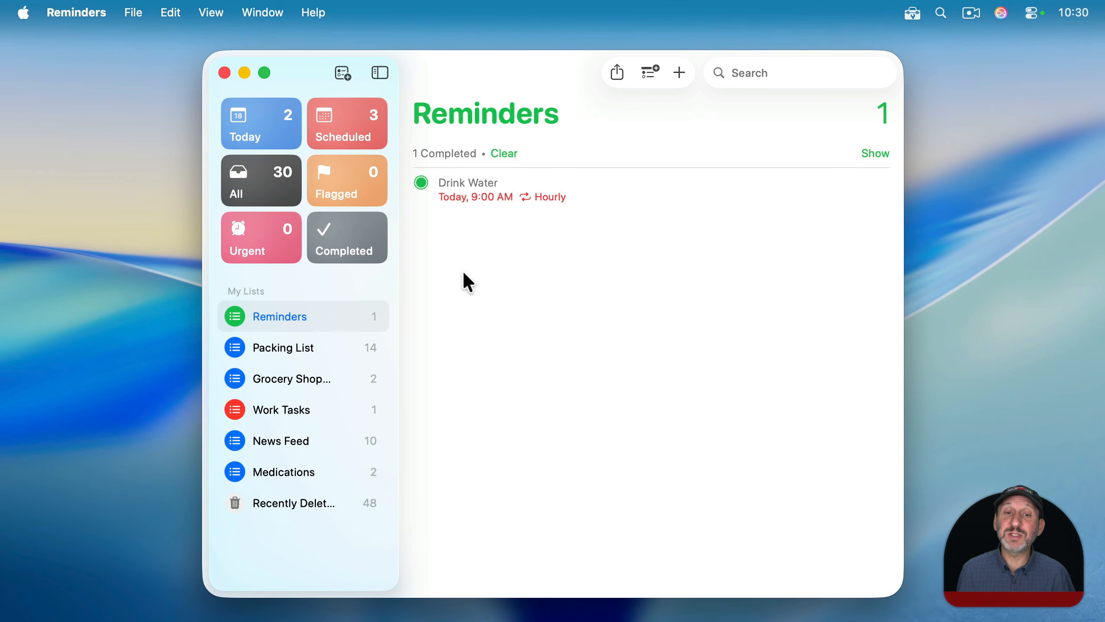